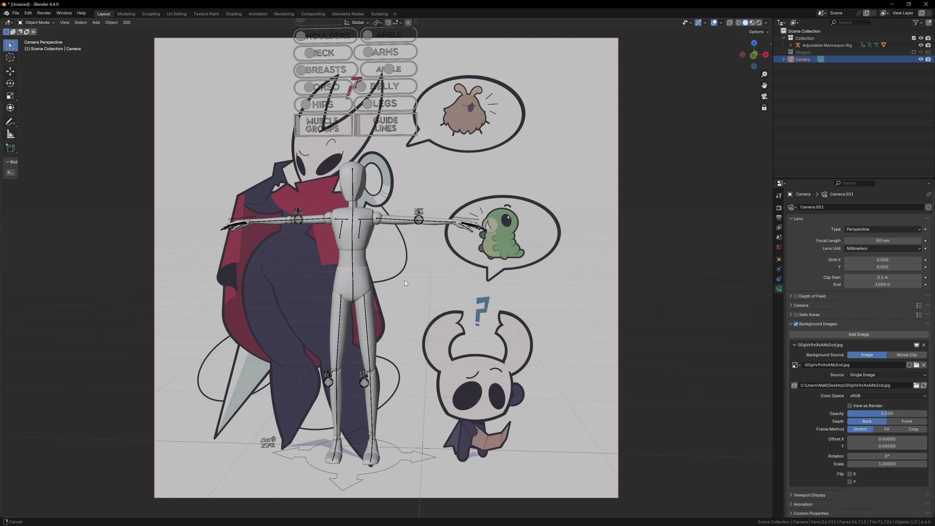
# Adjust the mannequin rig's proportions toward the reference character, increasing the breasts and arms sliders
pyautogui.press('g')
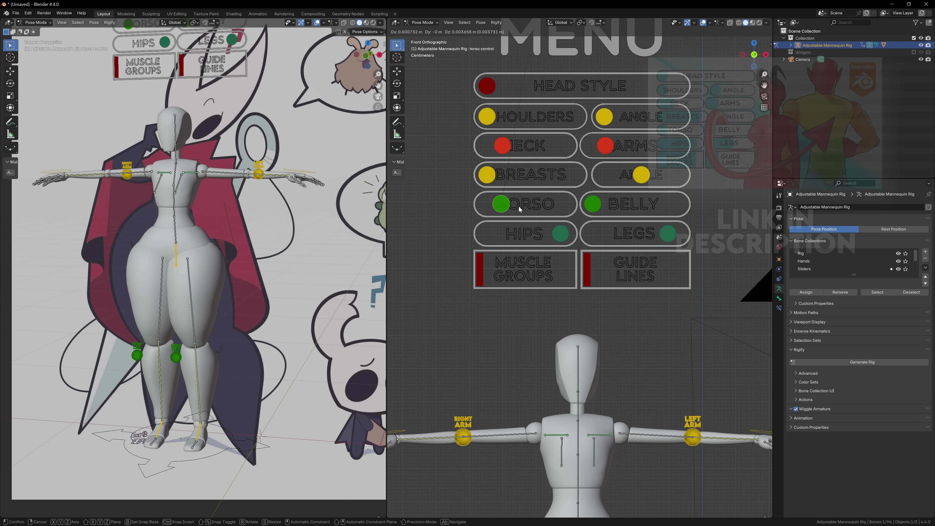
pyautogui.moveTo(488, 176); pyautogui.dragTo(515, 176)
pyautogui.moveTo(612, 150); pyautogui.dragTo(645, 150)
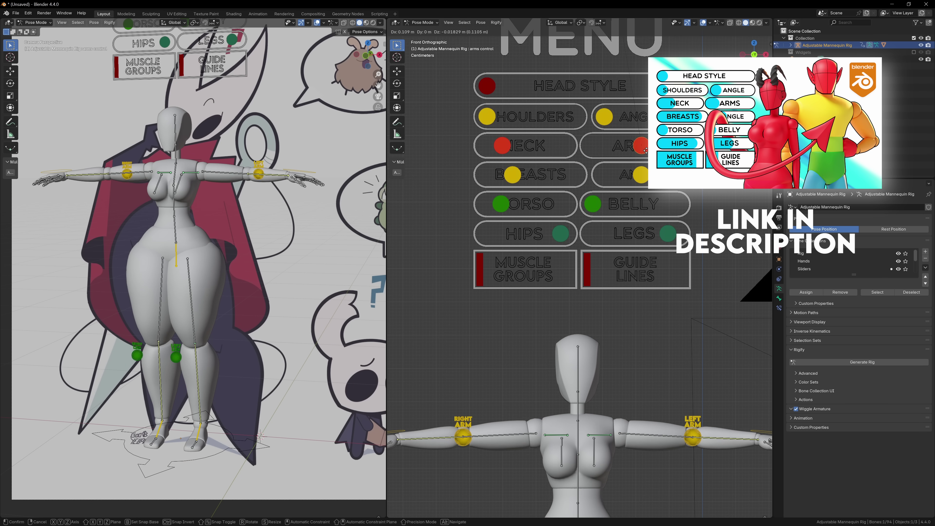
pyautogui.click(174, 217)
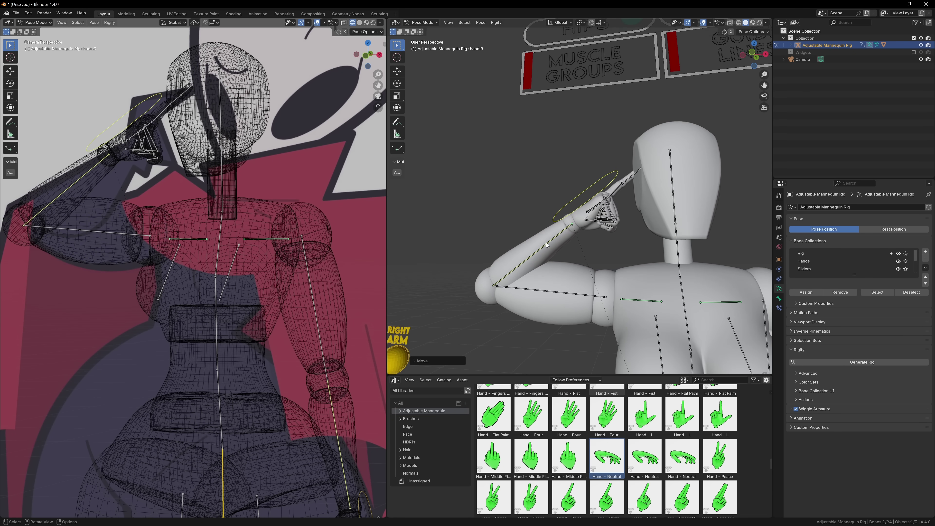
# Shorten the right upper arm bone and reposition the right breast bone to match the posed reference character
pyautogui.click(546, 287)
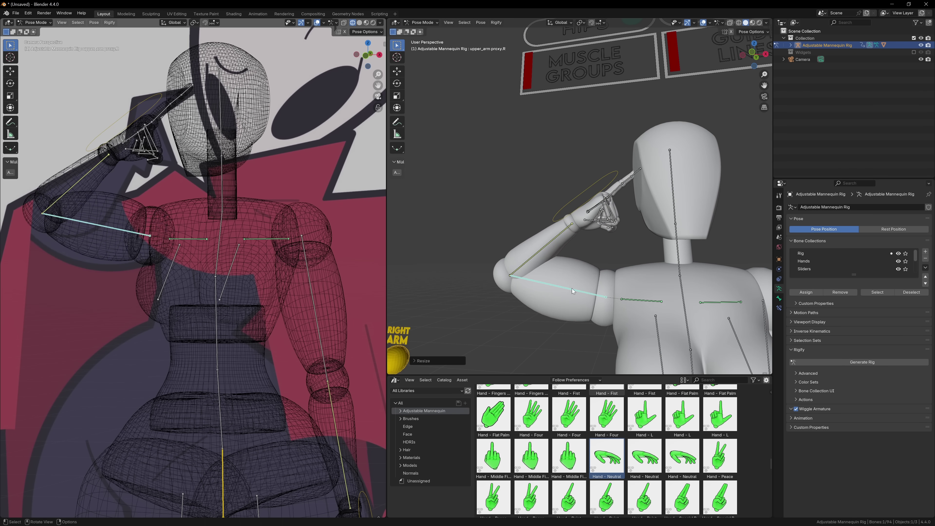
pyautogui.press('g')
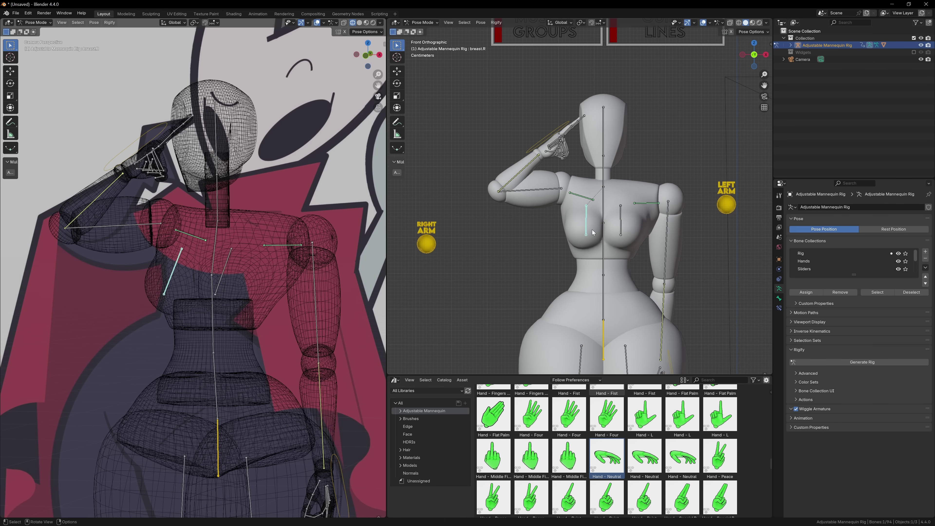
pyautogui.press('g')
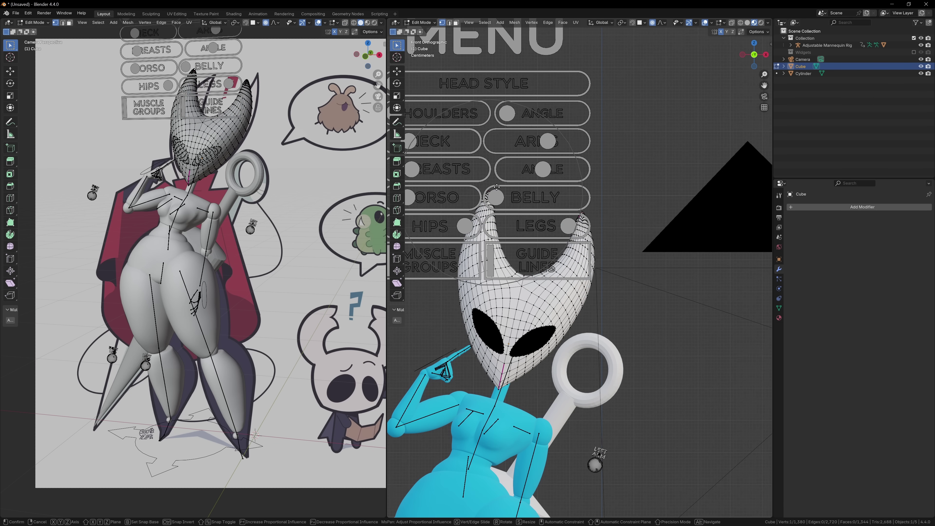
# Reshape the horned head mesh with proportional editing so its outline follows the reference artwork
pyautogui.click(470, 248)
pyautogui.press('Tab')
pyautogui.moveTo(469, 248); pyautogui.dragTo(715, 166, button='middle')
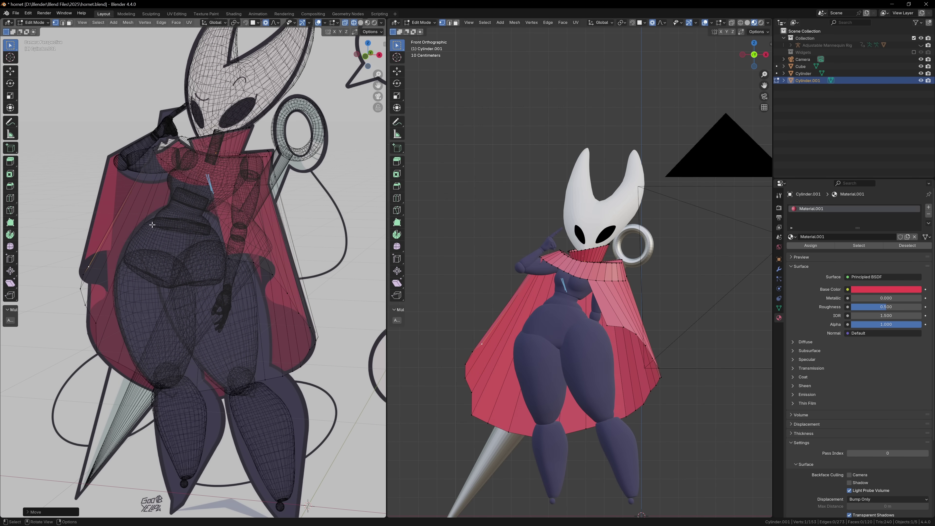
pyautogui.moveTo(574, 295); pyautogui.dragTo(523, 287, button='middle')
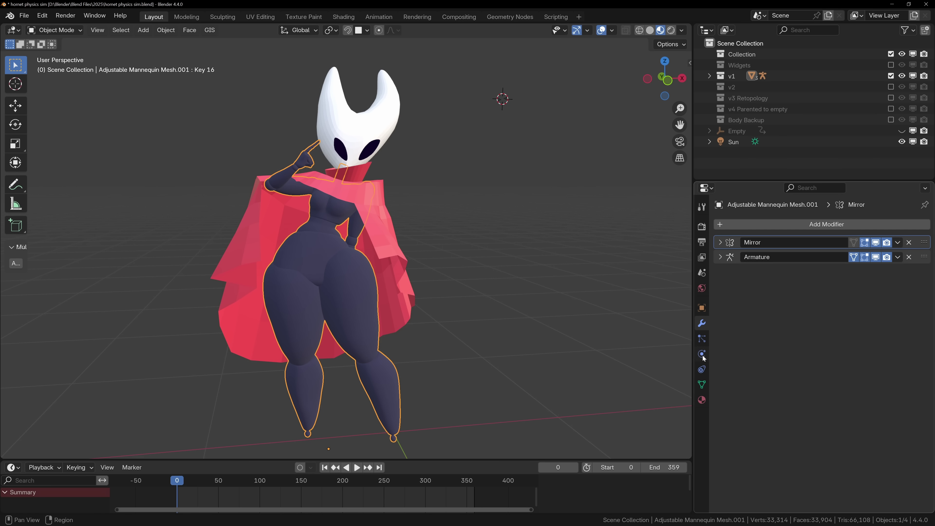
# Give the body mesh Collision physics and the cape Cloth physics, and play the simulation
pyautogui.click(748, 237)
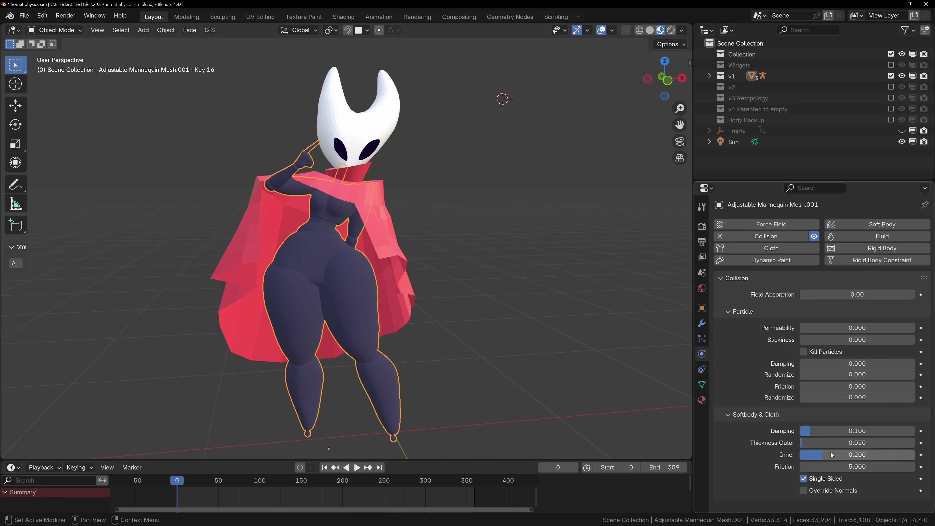
pyautogui.click(382, 238)
pyautogui.click(771, 248)
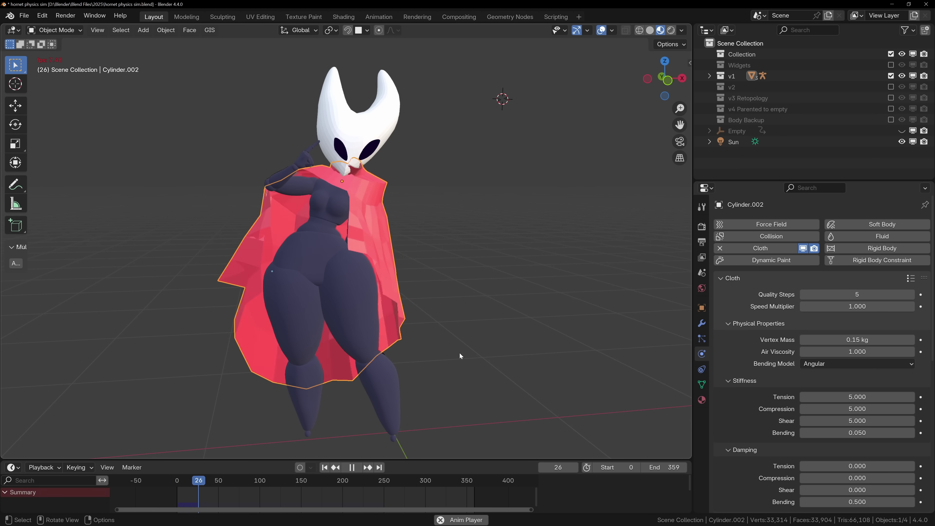
pyautogui.press('space')
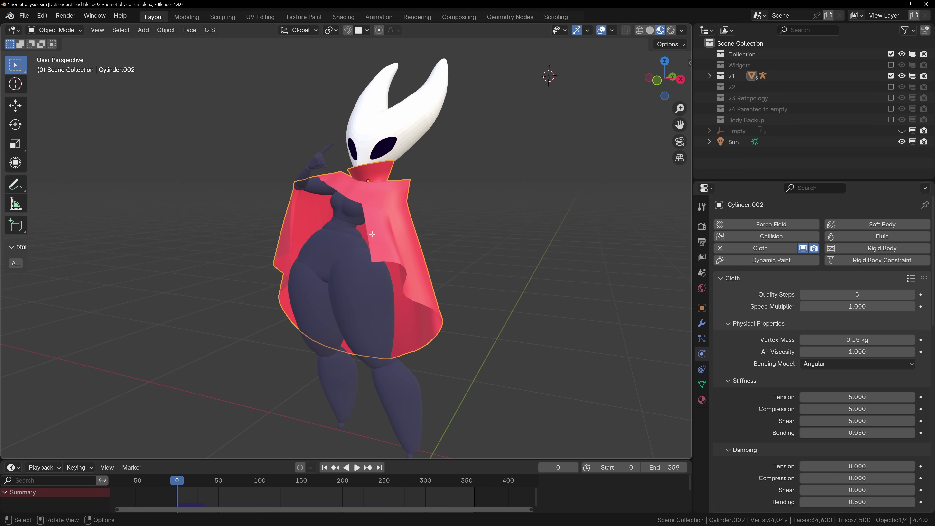
# Subdivide the entire cape mesh and test the smoother cloth simulation, returning to the first frame
pyautogui.rightClick(343, 249)
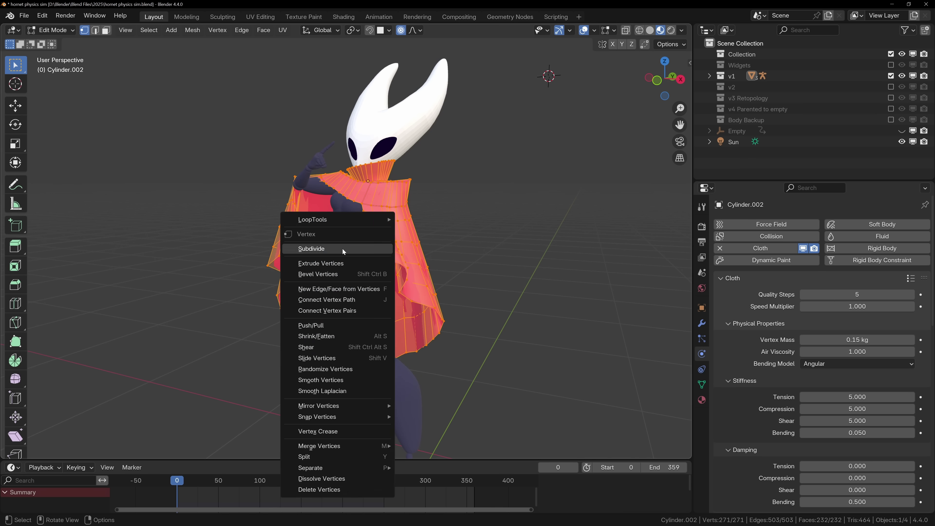
pyautogui.click(342, 248)
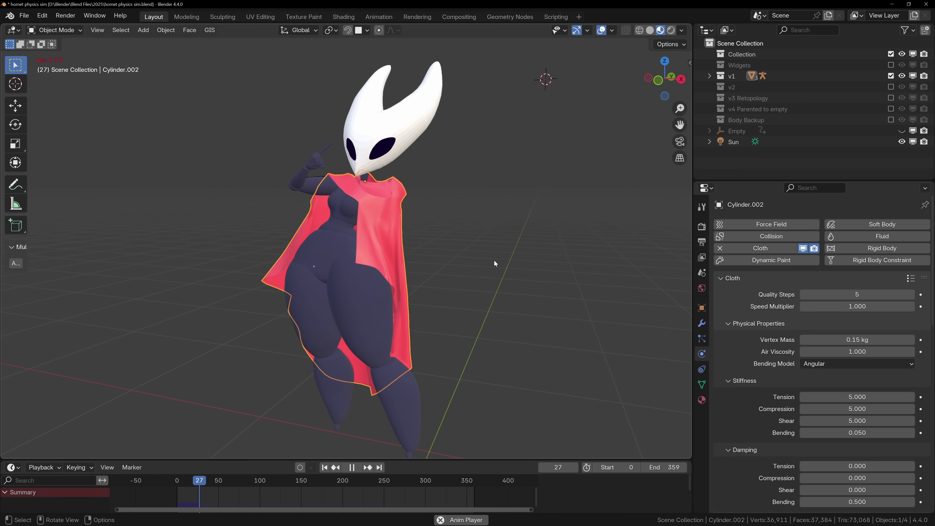
pyautogui.press('space')
pyautogui.moveTo(494, 260); pyautogui.dragTo(566, 272, button='middle')
pyautogui.hotkey('shift', 'Left')
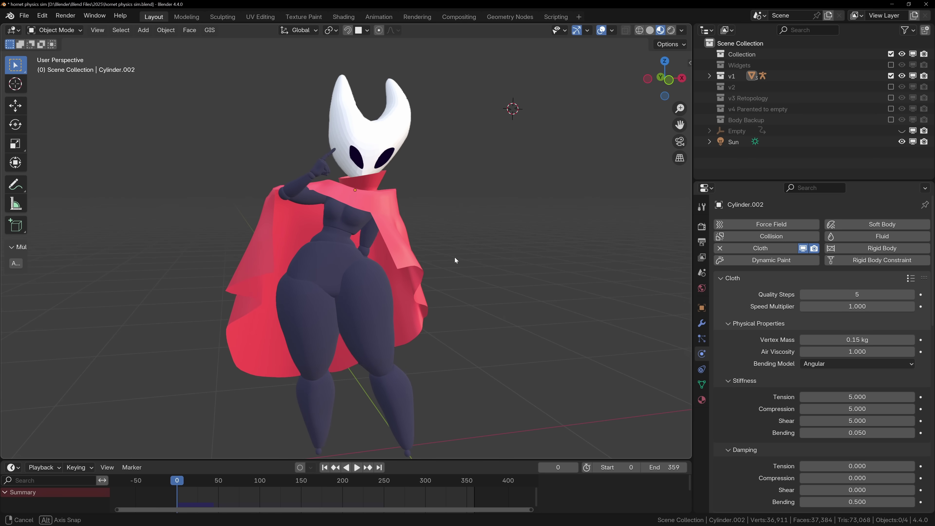
# Apply the cloth preset with 0.3 kg vertex mass, 15 stiffness and 5 damping to the cape, and replay the simulation
pyautogui.moveTo(455, 260); pyautogui.dragTo(564, 278, button='middle')
pyautogui.click(911, 278)
pyautogui.click(866, 205)
pyautogui.press('space')
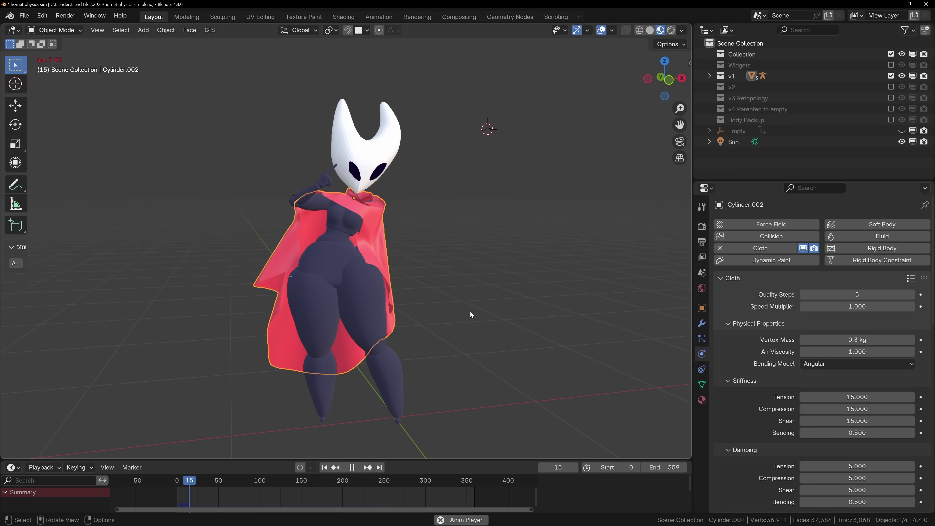
pyautogui.press('space')
pyautogui.hotkey('shift', 'Left')
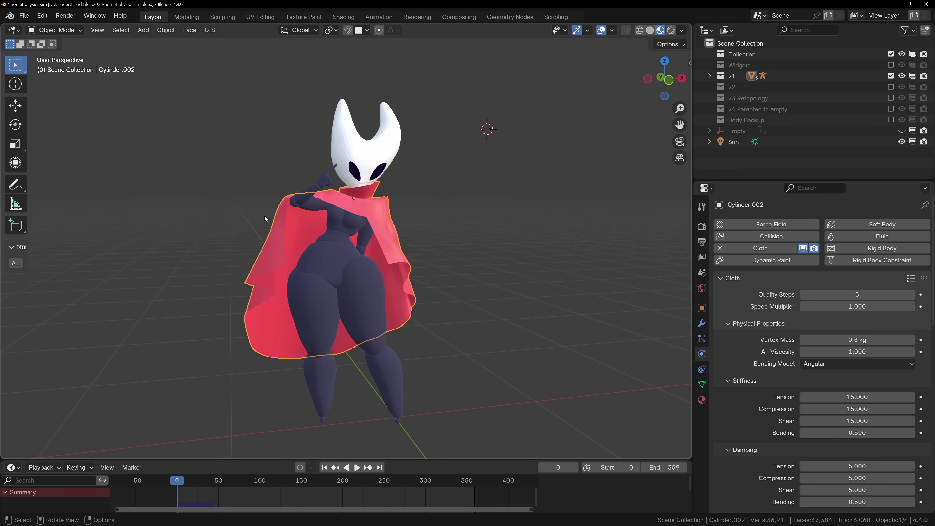
pyautogui.press('space')
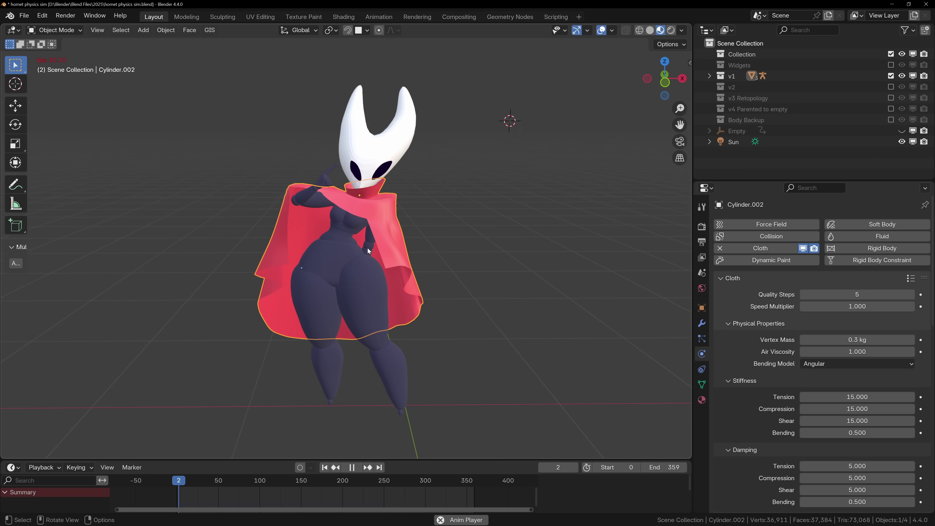
pyautogui.press('space')
pyautogui.moveTo(410, 239); pyautogui.dragTo(461, 149, button='middle')
pyautogui.click(460, 149)
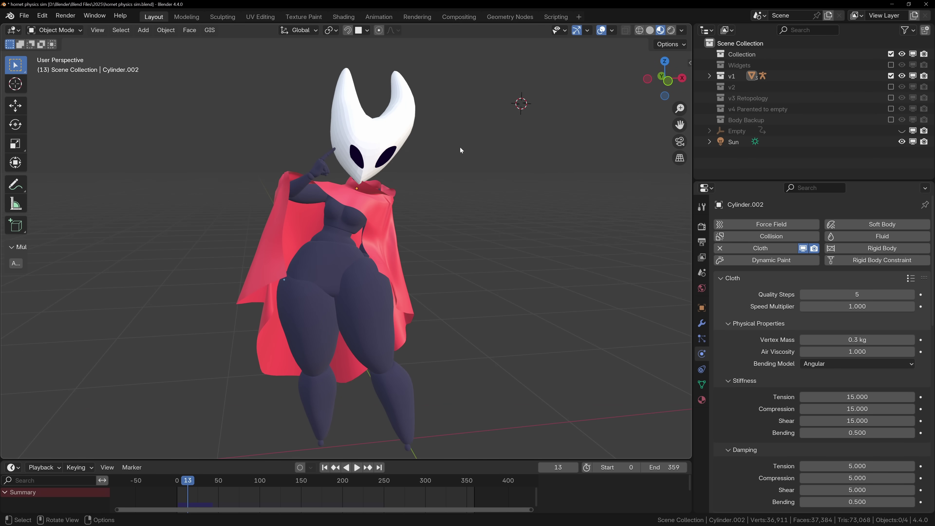
# Add a Wind force field beside the character and rotate it so the wind blows toward the cape
pyautogui.hotkey('shift', 'a')
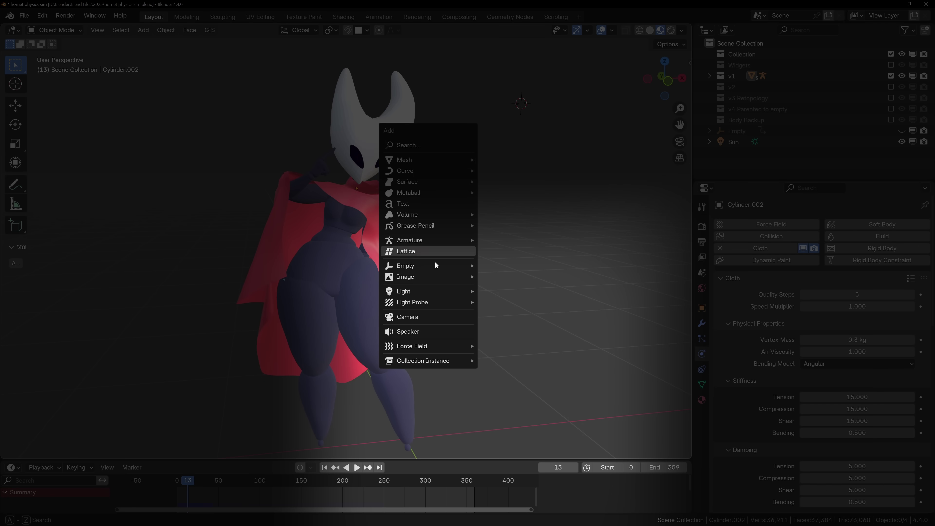
pyautogui.moveTo(431, 346)
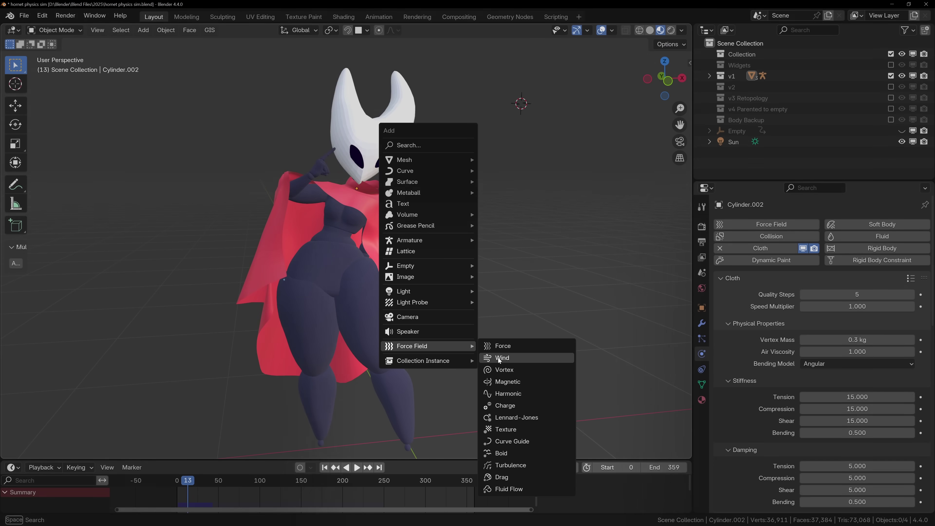
pyautogui.click(498, 357)
pyautogui.scroll(-3, 449, 230)
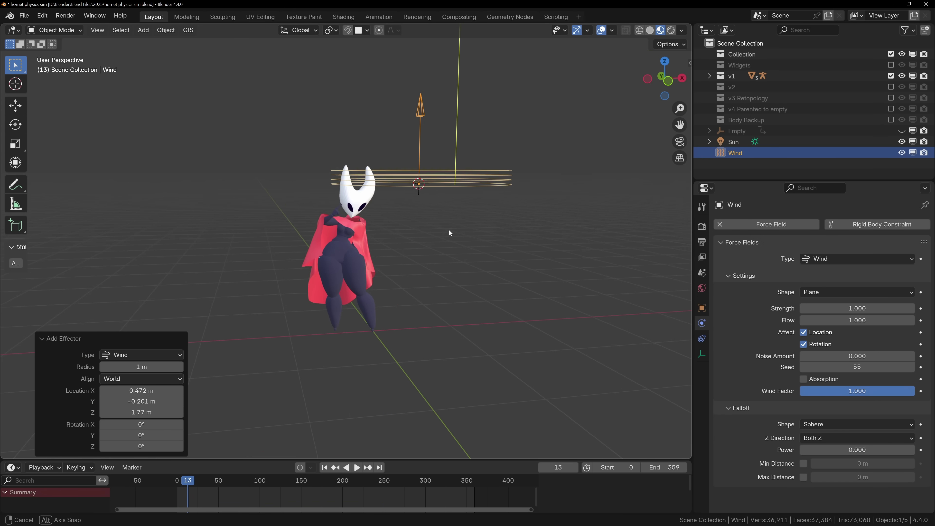
pyautogui.moveTo(449, 230); pyautogui.dragTo(461, 147, button='middle')
pyautogui.press('r')
pyautogui.click(480, 236)
pyautogui.moveTo(480, 236); pyautogui.dragTo(443, 324, button='middle')
pyautogui.scroll(3, 443, 324)
# Test the wind's effect on the cape and raise the Wind field's strength and flow to 2000
pyautogui.hotkey('shift', 'Left')
pyautogui.click(431, 346)
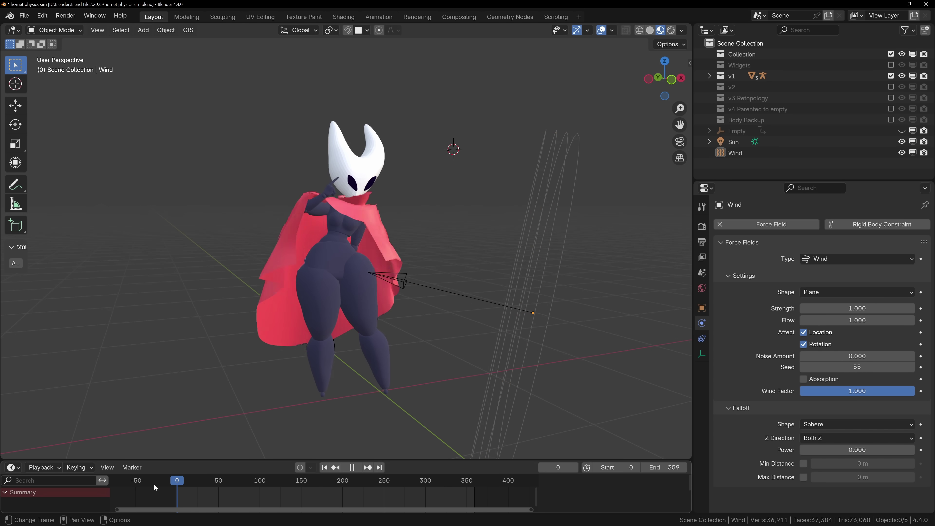
pyautogui.press('space')
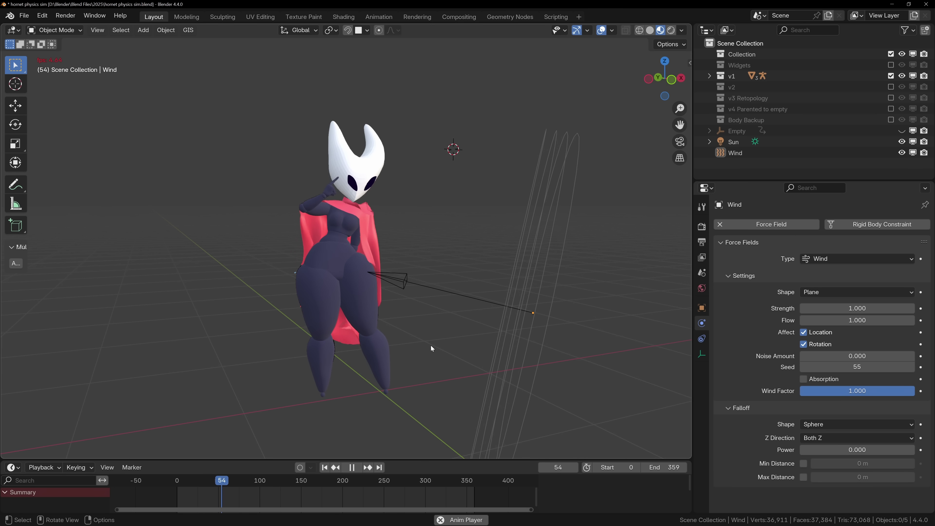
pyautogui.press('Escape')
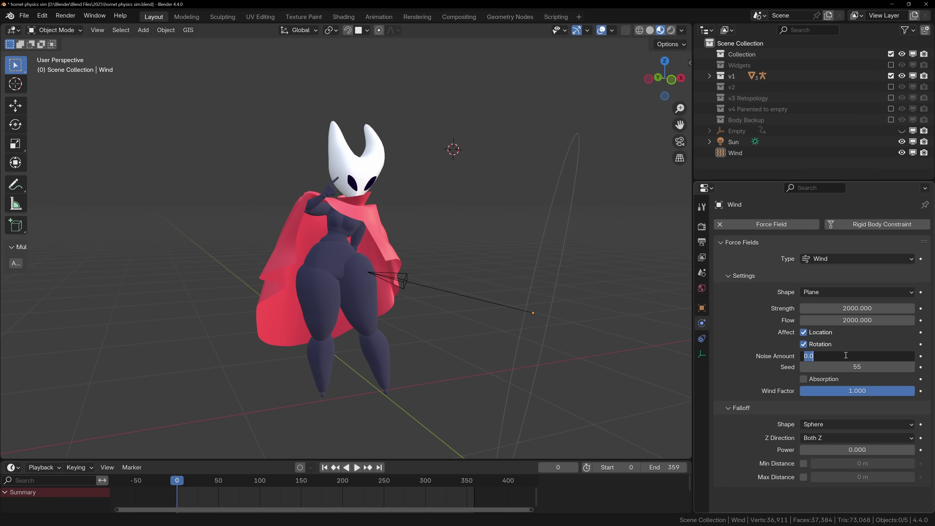
pyautogui.press('space')
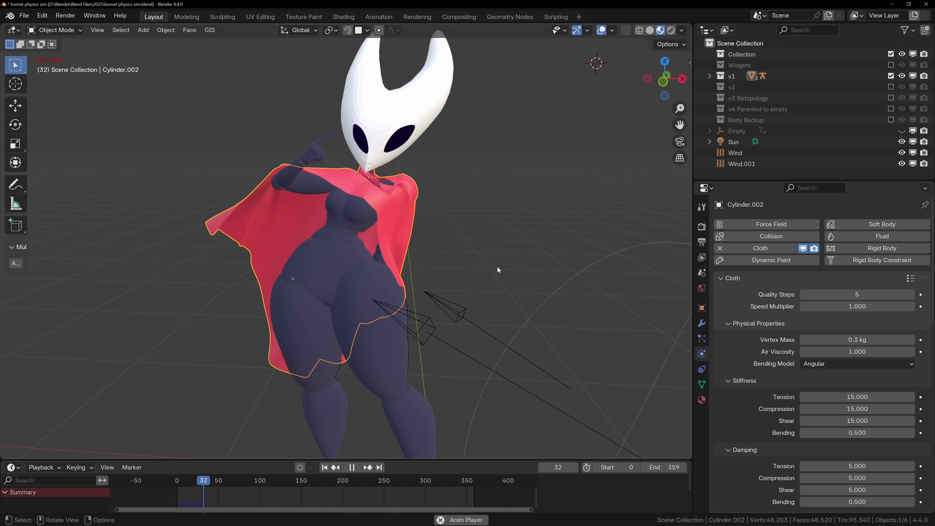
# Subdivide the cape mesh again and replay the cloth simulation with both wind fields acting on it
pyautogui.press('Tab')
pyautogui.rightClick(457, 238)
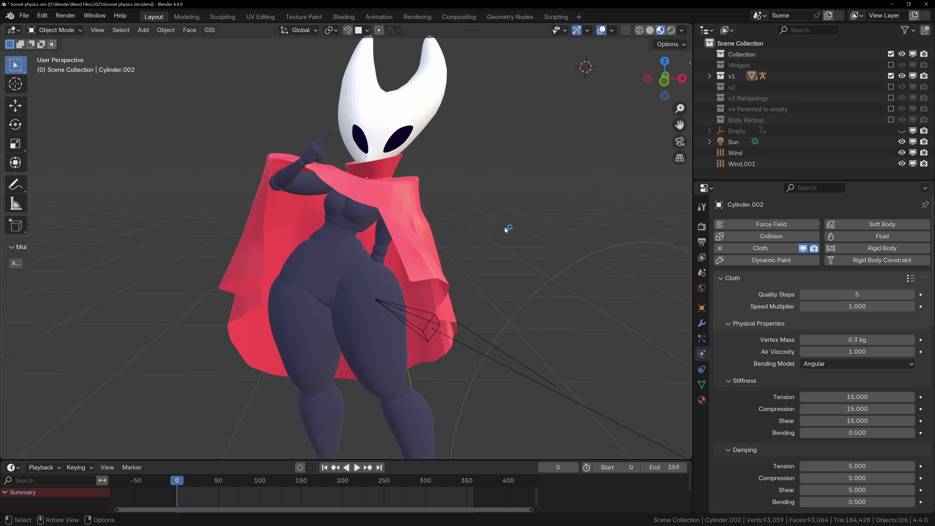
pyautogui.press('space')
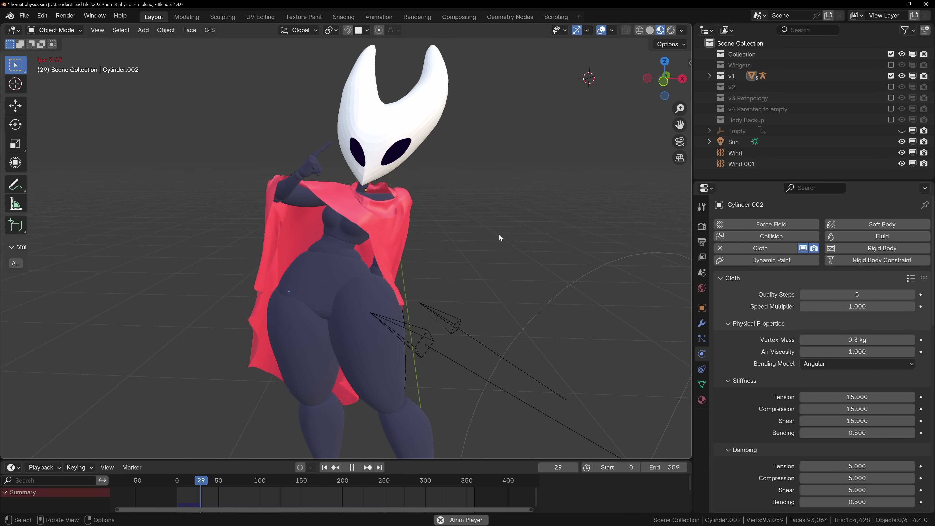
pyautogui.moveTo(475, 258); pyautogui.dragTo(535, 257, button='middle')
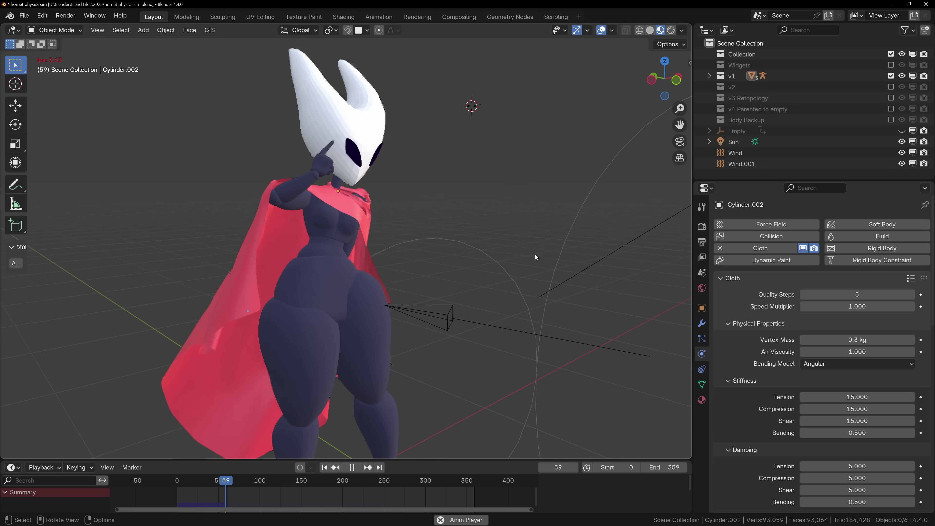
pyautogui.scroll(-2, 535, 257)
pyautogui.press('space')
# Set the second Wind field's strength and flow to 10000 with a noise amount of 10, and rerun the cape simulation
pyautogui.click(444, 254)
pyautogui.moveTo(823, 308); pyautogui.dragTo(823, 320)
pyautogui.write('10')
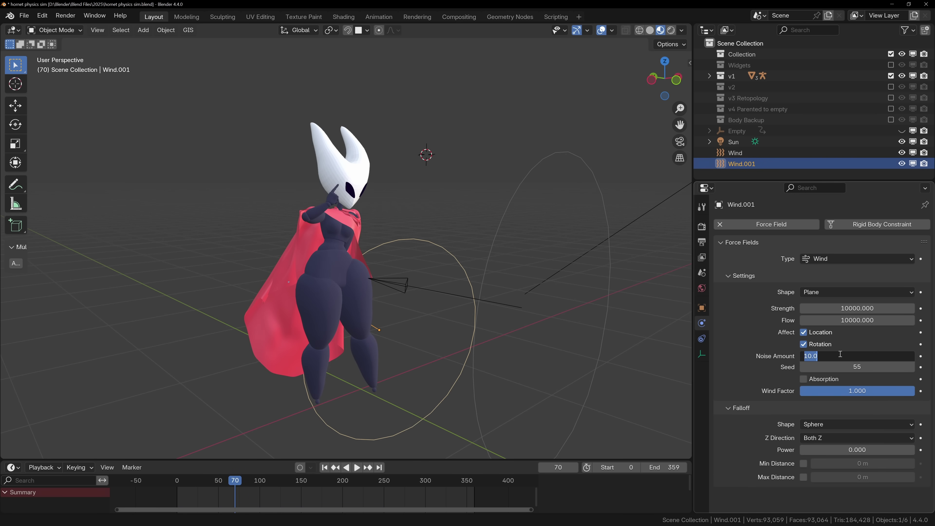
pyautogui.moveTo(435, 334); pyautogui.dragTo(479, 342, button='middle')
pyautogui.click(478, 342)
pyautogui.hotkey('shift', 'Left')
pyautogui.press('space')
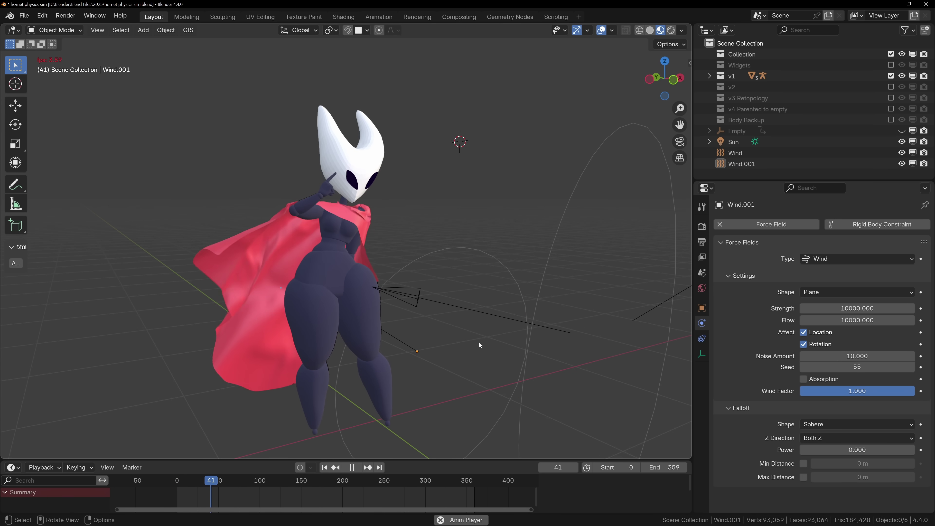
pyautogui.press('space')
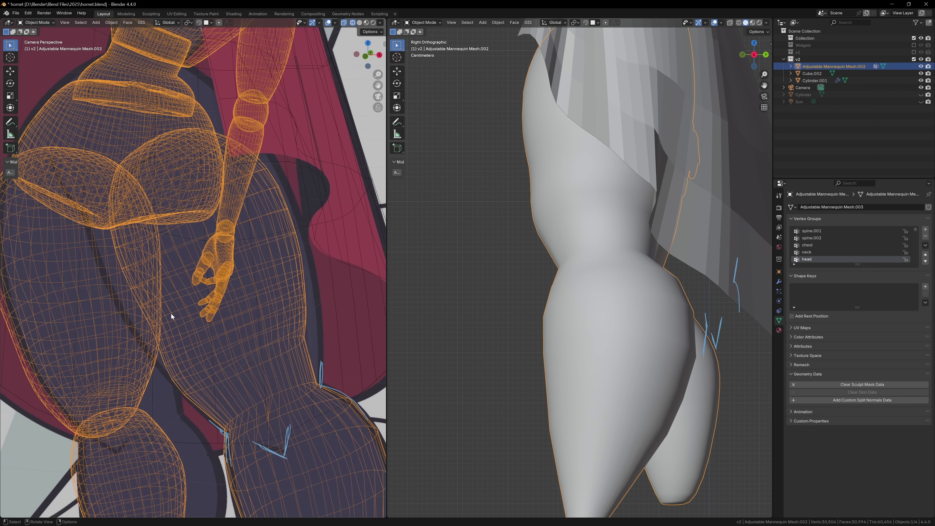
# Draw annotation guide lines along the reference's hip and thigh, and select the linked leg geometry of the body mesh
pyautogui.moveTo(95, 210); pyautogui.dragTo(198, 205)
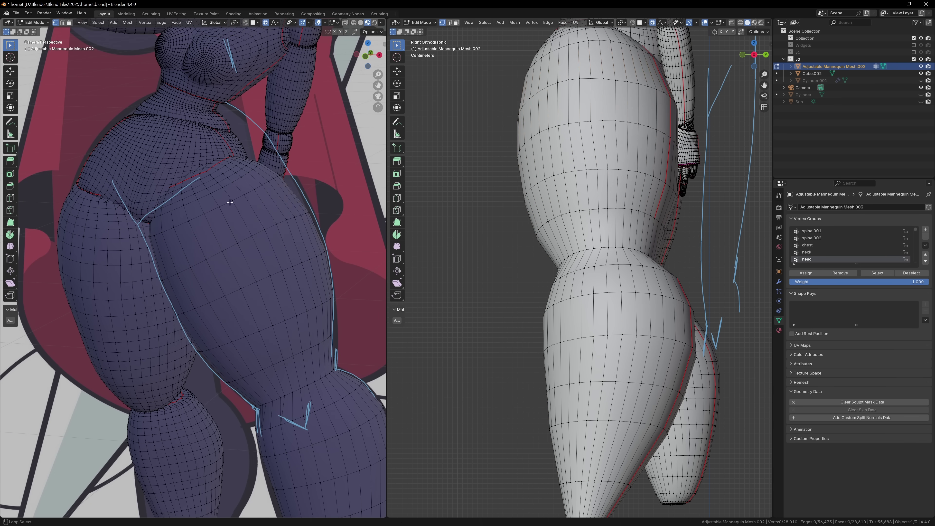
pyautogui.press('l')
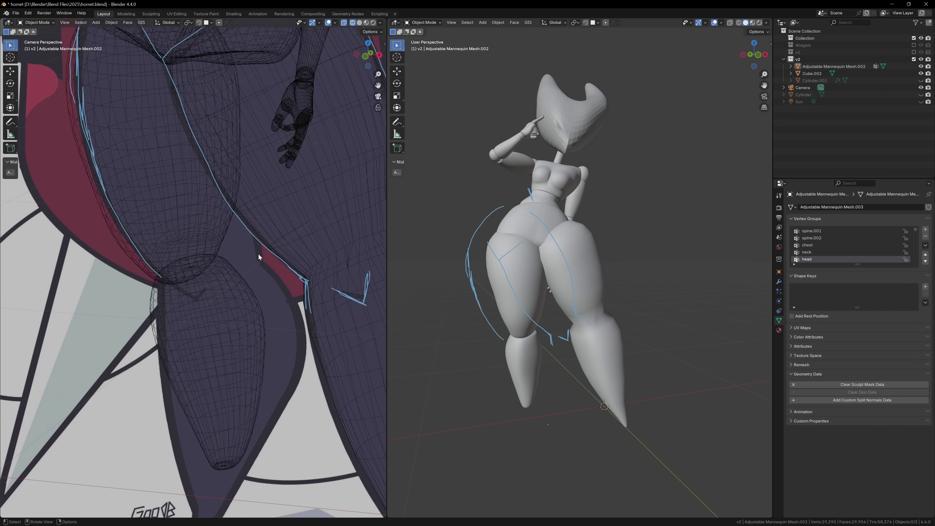
# Annotate the outline of the character's right lower leg and pull the mesh's foot tip down toward the drawn point with proportional editing
pyautogui.moveTo(161, 192); pyautogui.dragTo(198, 418)
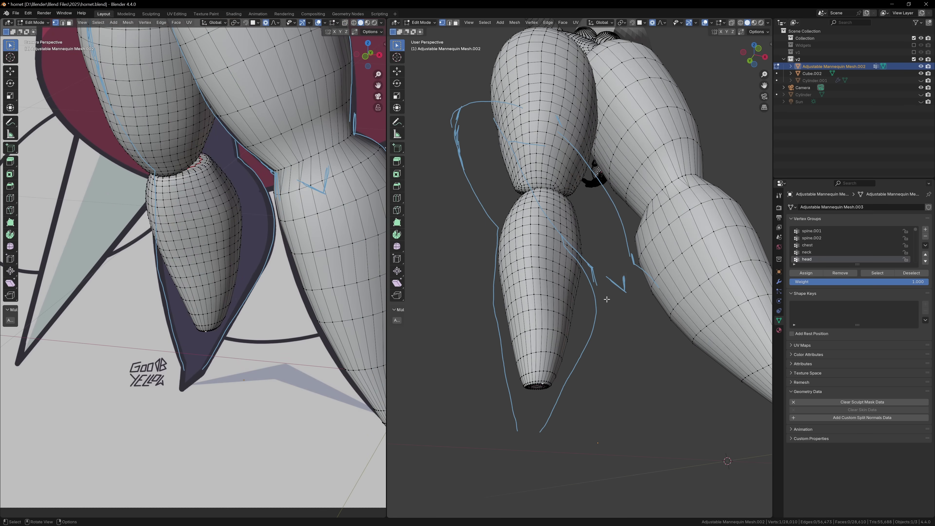
pyautogui.click(535, 382)
pyautogui.press('g')
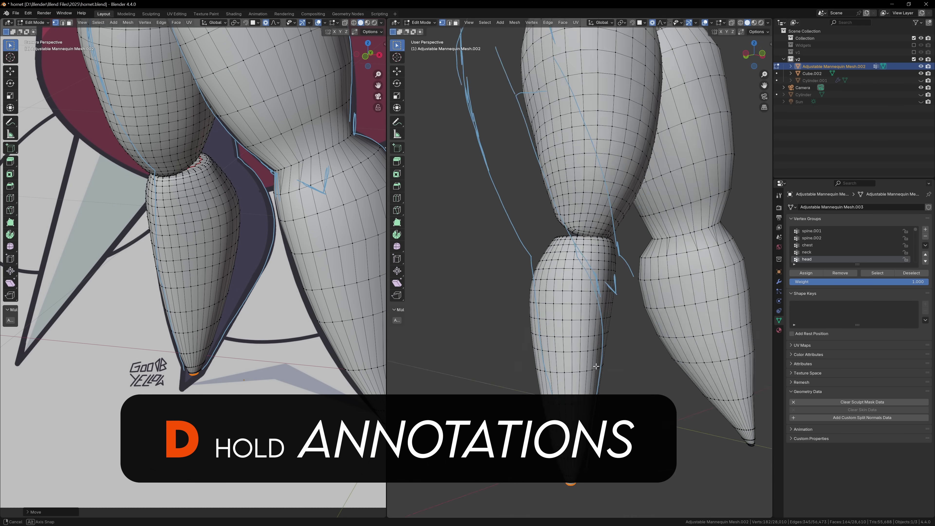
# Remove the overlapping knee geometry on the character's right leg and bridge the open loops of the thigh and lower leg
pyautogui.press('z')
pyautogui.click(242, 242)
pyautogui.press('2')
pyautogui.keyDown('alt'); pyautogui.click(213, 231); pyautogui.keyUp('alt')
pyautogui.click(226, 412)
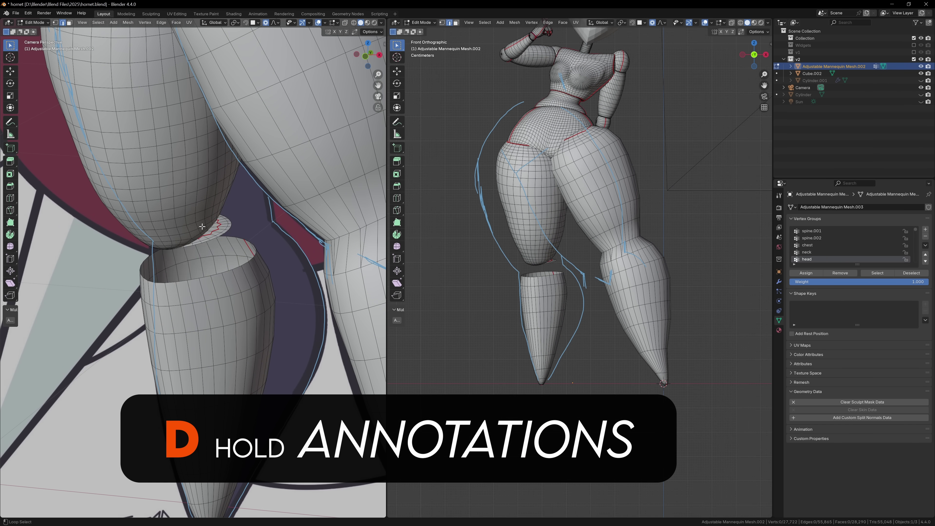
pyautogui.press('1')
pyautogui.press('l')
pyautogui.hotkey('ctrl', 'e')
pyautogui.click(219, 276)
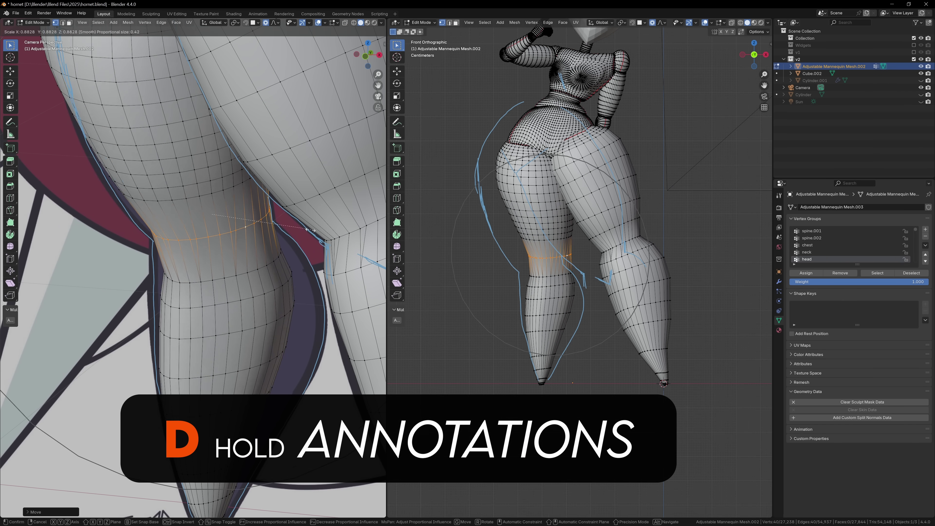
# Narrow the bridged knee section with proportional editing to fit the annotated outline, and select the loop just below it
pyautogui.hotkey('alt', 'z')
pyautogui.press('c')
pyautogui.press('Return')
pyautogui.hotkey('alt', 'z')
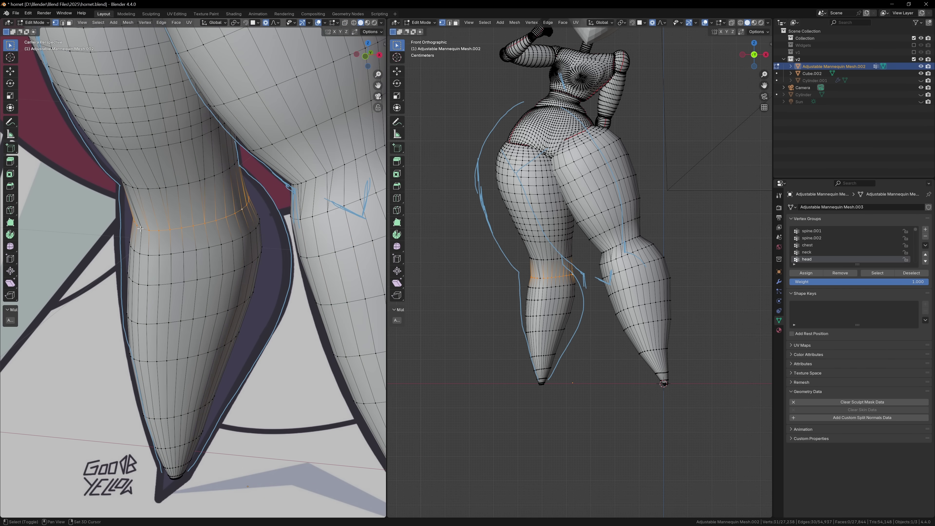
pyautogui.hotkey('alt', 'z')
pyautogui.hotkey('alt', 'z')
# Scale and move the calf and ankle loops with proportional editing to fill the annotated lower-leg outline
pyautogui.press('s')
pyautogui.click(302, 260)
pyautogui.press('g')
pyautogui.click(294, 262)
pyautogui.keyDown('shift'); pyautogui.moveTo(309, 296); pyautogui.dragTo(288, 263, button='middle'); pyautogui.keyUp('shift')
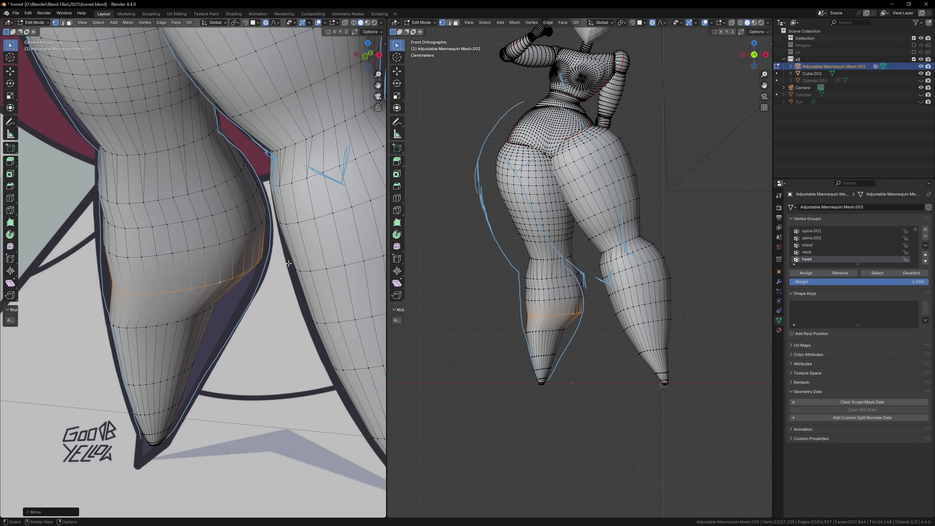
pyautogui.click(280, 320)
pyautogui.scroll(2, 295, 332)
pyautogui.press('g')
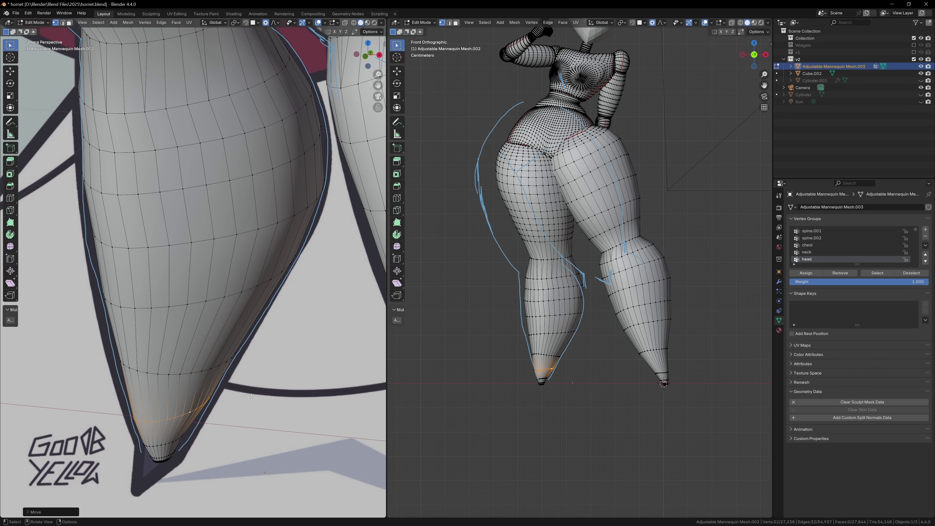
# Dissolve the surplus horizontal edge loops on the character's right thigh to thin out its topology
pyautogui.scroll(-3, 176, 376)
pyautogui.keyDown('shift'); pyautogui.moveTo(176, 375); pyautogui.dragTo(185, 258, button='middle'); pyautogui.keyUp('shift')
pyautogui.scroll(2, 184, 222)
pyautogui.press('2')
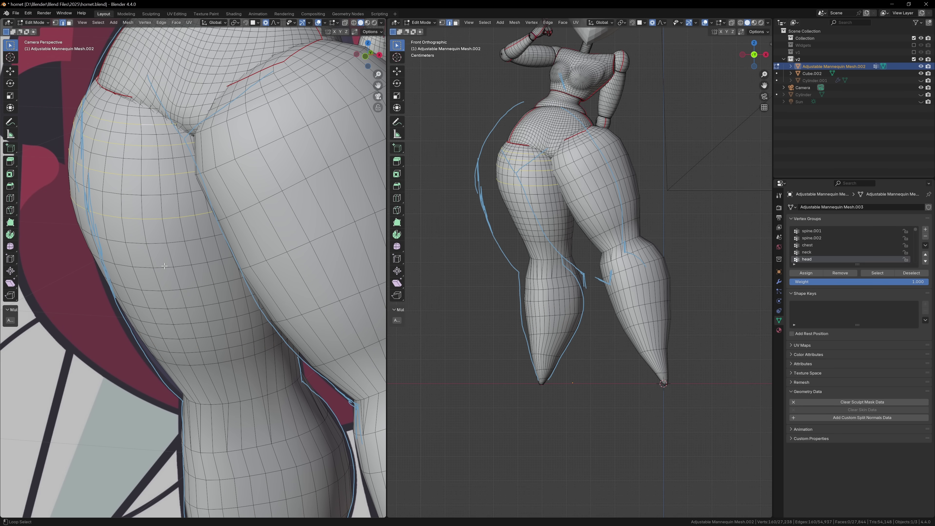
pyautogui.keyDown('alt'); pyautogui.keyDown('shift'); pyautogui.click(140, 125); pyautogui.keyUp('shift'); pyautogui.keyUp('alt')
pyautogui.keyDown('alt'); pyautogui.keyDown('shift'); pyautogui.click(221, 317); pyautogui.keyUp('shift'); pyautogui.keyUp('alt')
pyautogui.hotkey('ctrl', 'x')
pyautogui.press('1')
pyautogui.hotkey('alt', 'a')
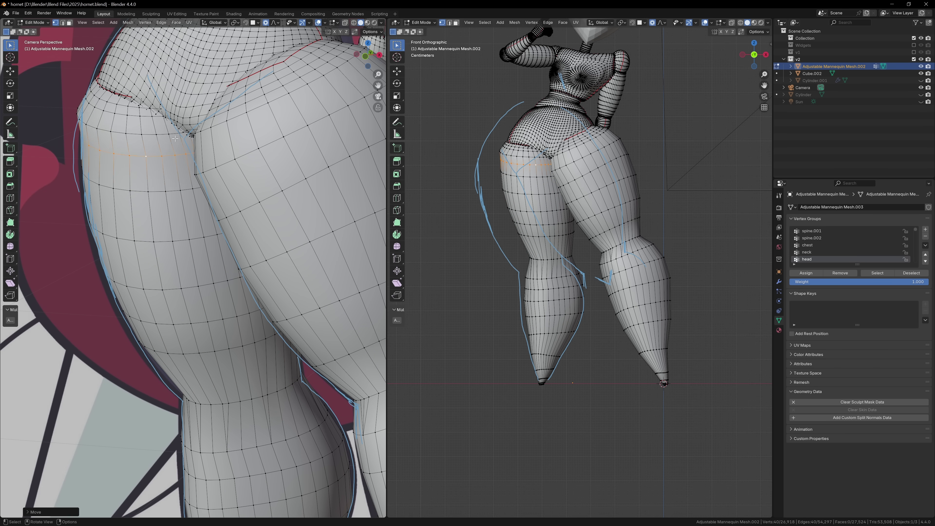
pyautogui.keyDown('shift'); pyautogui.moveTo(175, 138); pyautogui.dragTo(181, 368, button='middle'); pyautogui.keyUp('shift')
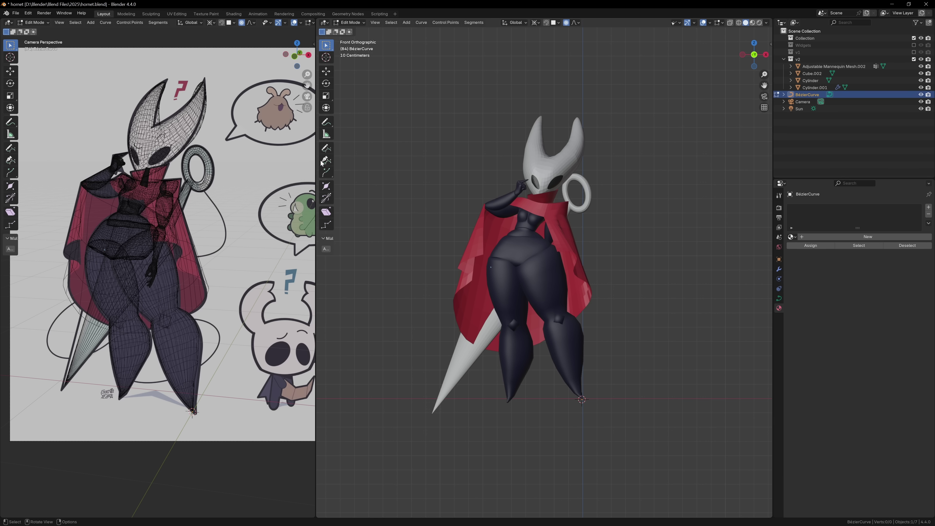
# Draw the needle's thread as a Bézier curve over the reference and set its round bevel depth to 0.007 m
pyautogui.moveTo(219, 336); pyautogui.dragTo(220, 337)
pyautogui.moveTo(626, 258); pyautogui.dragTo(559, 269, button='middle')
pyautogui.press('Tab')
pyautogui.click(779, 298)
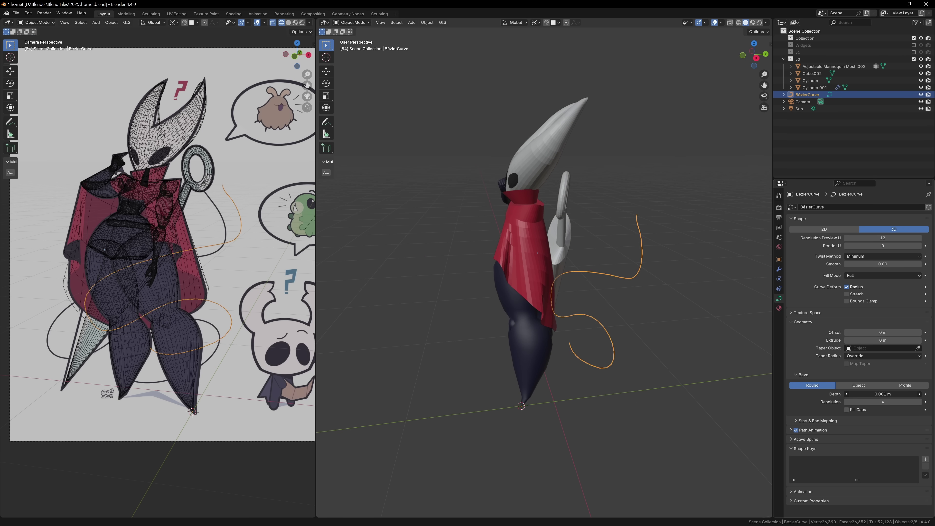
pyautogui.moveTo(590, 313); pyautogui.dragTo(547, 368, button='middle')
# Move the thread's lower control points onto the reference line with proportional editing, and scale the middle point by 0.895
pyautogui.press('Tab')
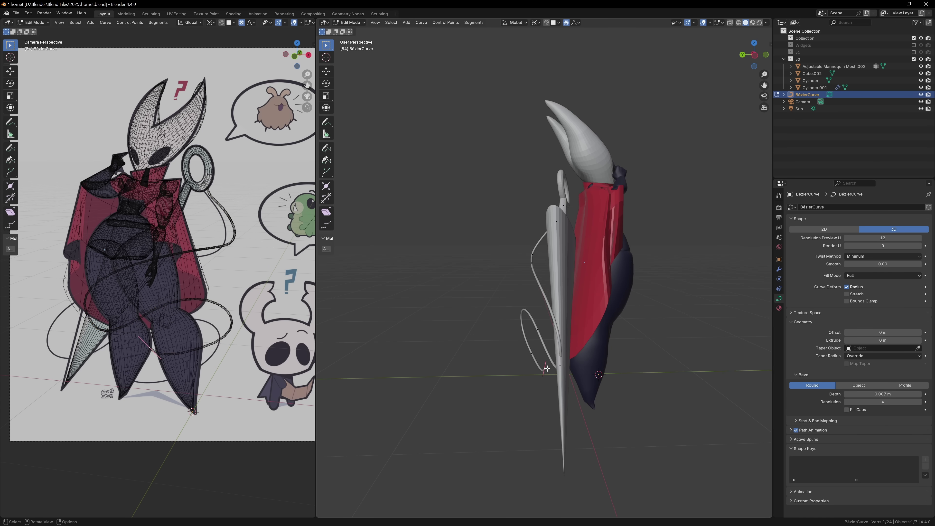
pyautogui.scroll(4, 76, 333)
pyautogui.click(51, 354)
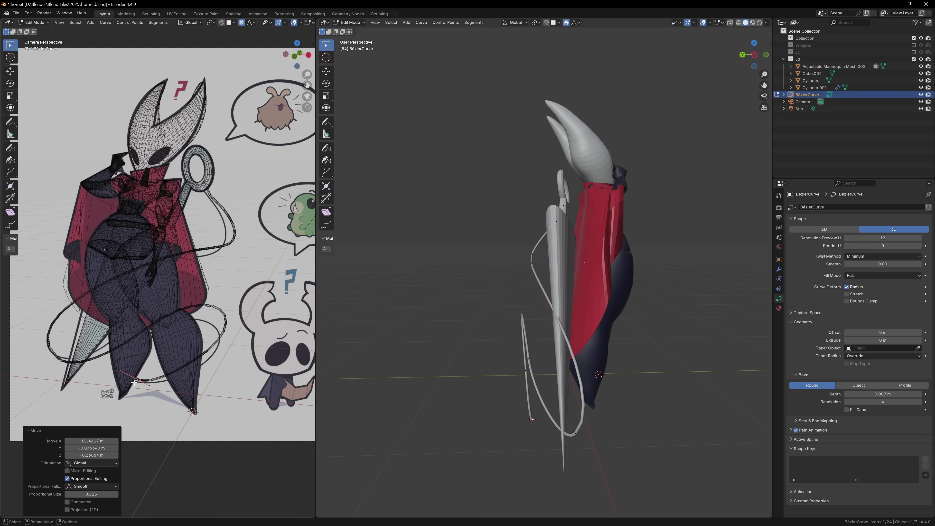
pyautogui.click(138, 332)
pyautogui.press('s')
pyautogui.scroll(7, 221, 333)
pyautogui.click(228, 335)
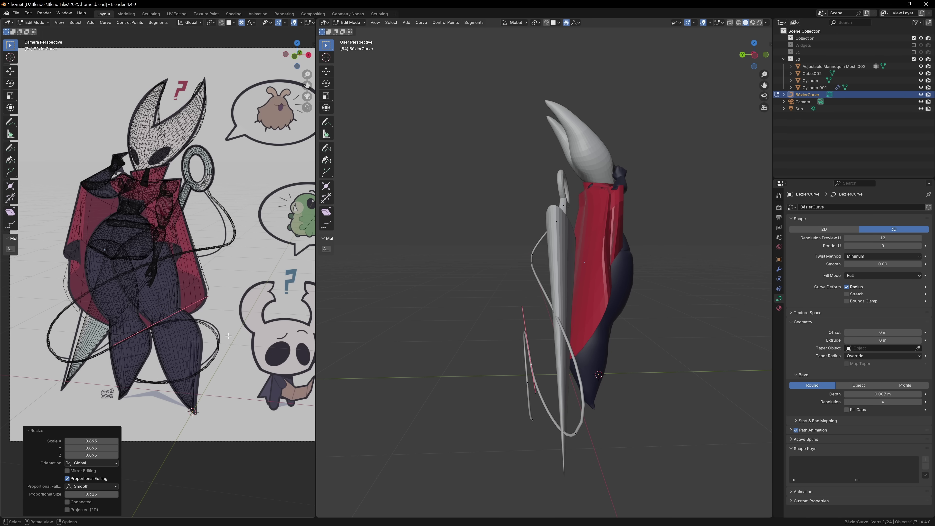
# Move and rotate the thread's control points below the needle ring to follow the reference, and undo the last adjustment
pyautogui.click(205, 189)
pyautogui.press('g')
pyautogui.click(212, 193)
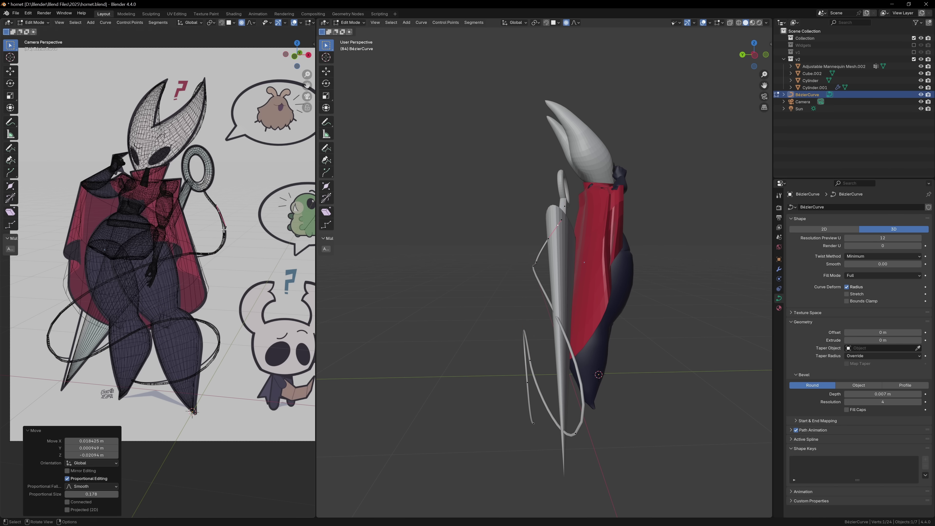
pyautogui.press('g')
pyautogui.scroll(4, 226, 237)
pyautogui.click(230, 248)
pyautogui.press('r')
pyautogui.press('g')
pyautogui.click(135, 282)
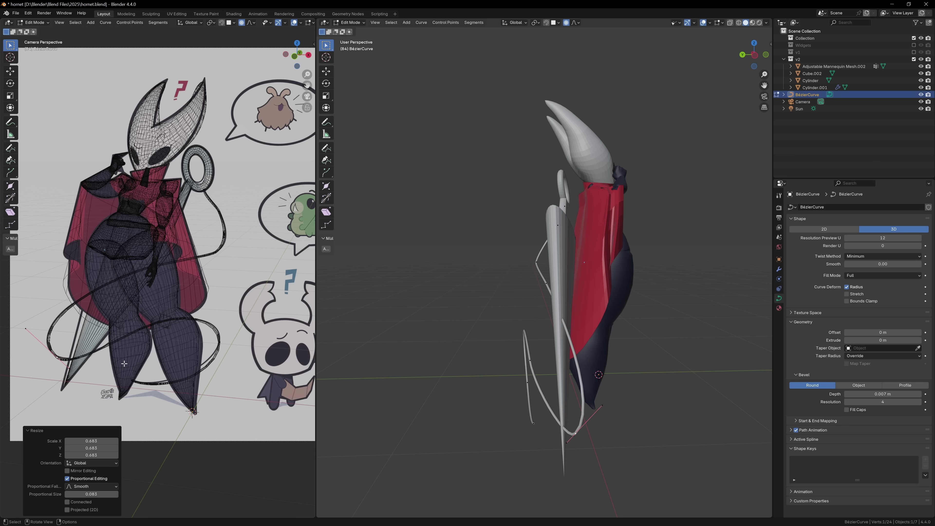
pyautogui.hotkey('ctrl', 'z')
# Move the thread's control points in the top view with proportional editing to curve the thread around behind the needle and cape
pyautogui.moveTo(490, 324); pyautogui.dragTo(536, 295, button='middle')
pyautogui.press('KP_7')
pyautogui.press('g')
pyautogui.click(496, 285)
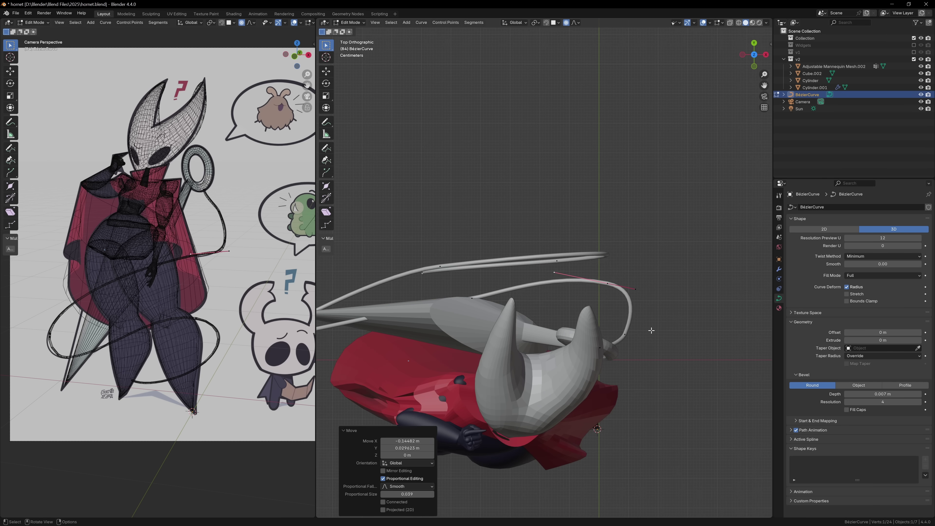
pyautogui.scroll(1, 548, 271)
pyautogui.press('g')
pyautogui.press('y')
pyautogui.scroll(-15, 549, 269)
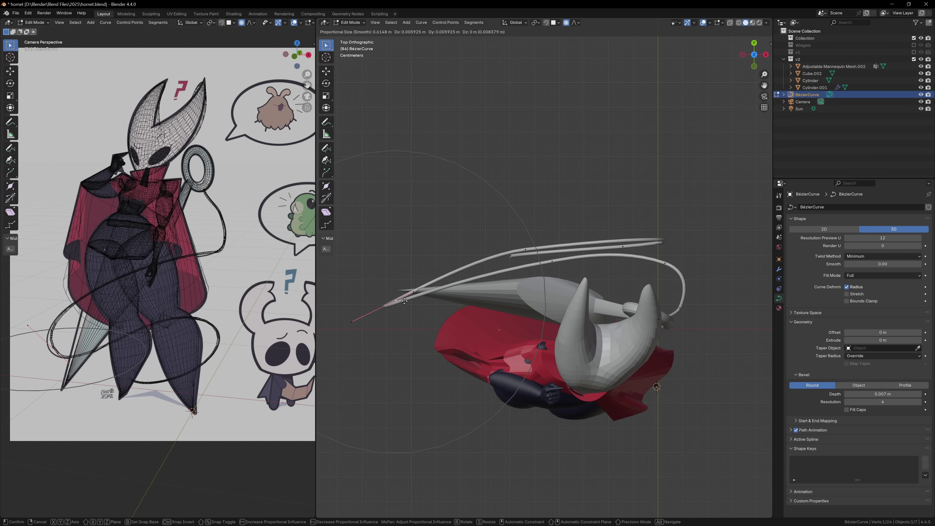
pyautogui.click(405, 302)
# Shift the thread's control points along the Y axis and refine their depth behind the cape in the right side view
pyautogui.moveTo(404, 301); pyautogui.dragTo(552, 350, button='middle')
pyautogui.press('g')
pyautogui.press('y')
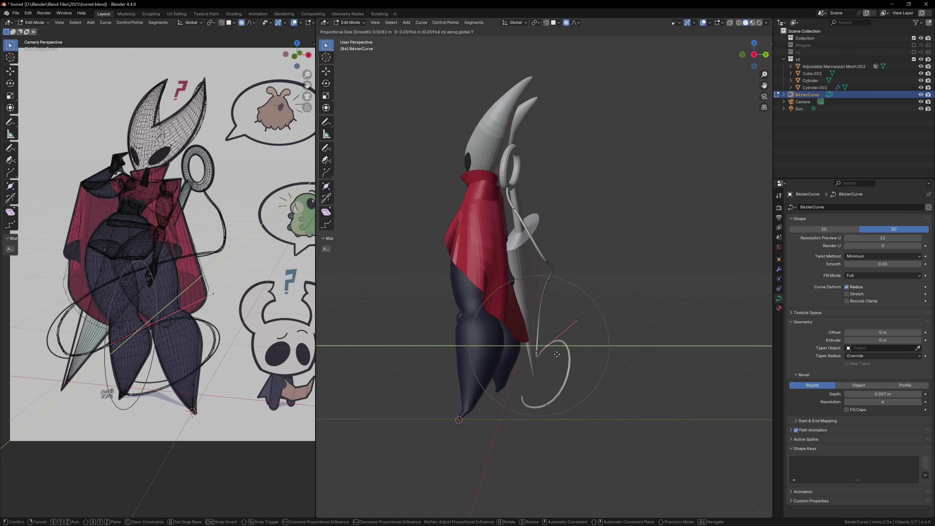
pyautogui.click(557, 354)
pyautogui.press('KP_3')
pyautogui.click(584, 268)
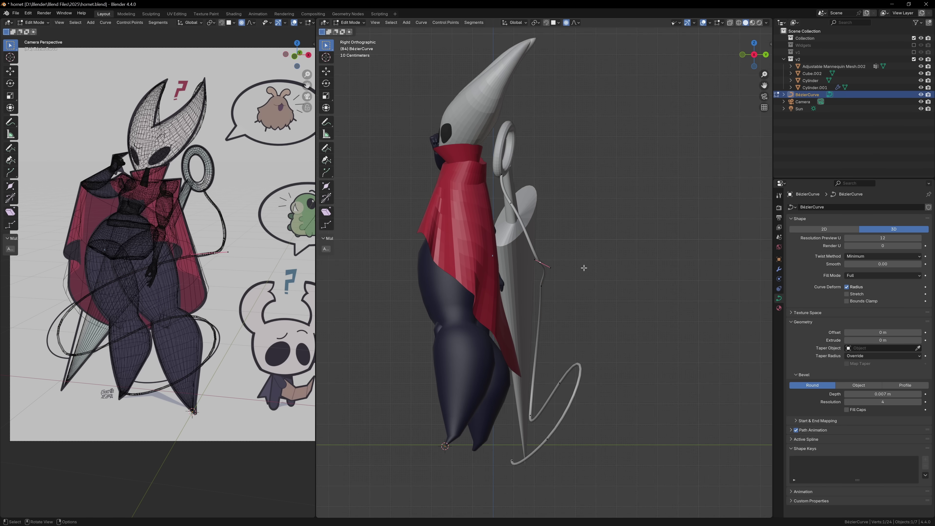
pyautogui.click(564, 270)
# Rotate and nudge the thread's control point just below the needle ring with a small proportional radius
pyautogui.moveTo(564, 270); pyautogui.dragTo(405, 295, button='middle')
pyautogui.press('r')
pyautogui.click(614, 283)
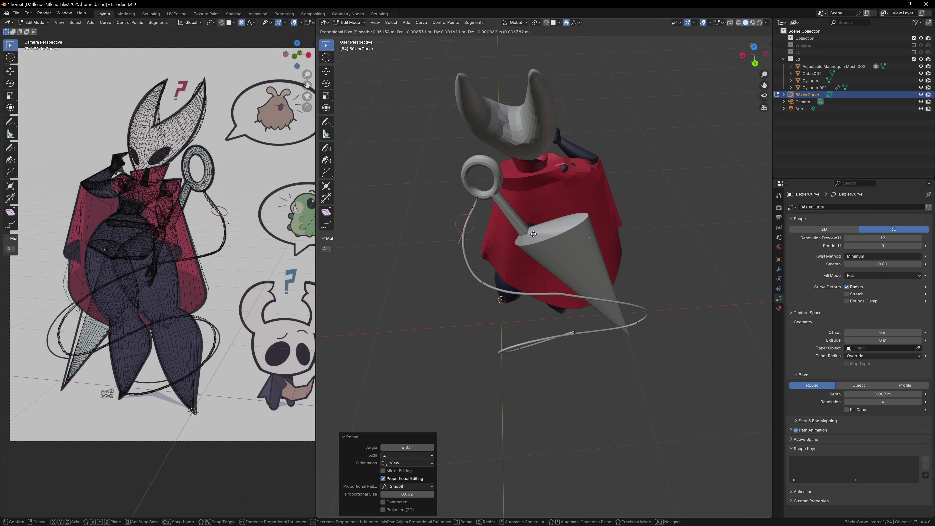
pyautogui.scroll(8, 156, 195)
pyautogui.click(156, 194)
# Rotate the thread's control point between the legs, leave edit mode and open the curve's material settings
pyautogui.moveTo(222, 302); pyautogui.dragTo(251, 382)
pyautogui.scroll(-8, 156, 357)
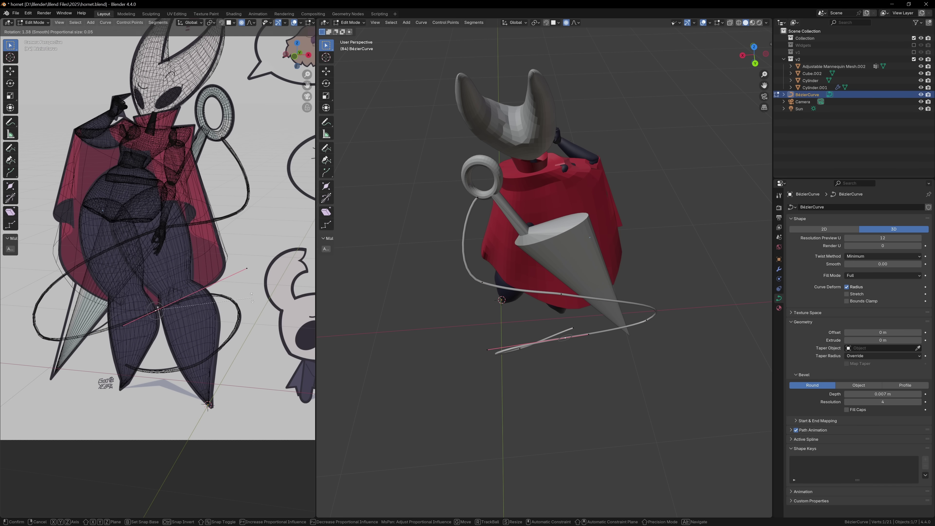
pyautogui.click(252, 297)
pyautogui.press('a')
pyautogui.click(107, 314)
pyautogui.press('Tab')
pyautogui.click(231, 230)
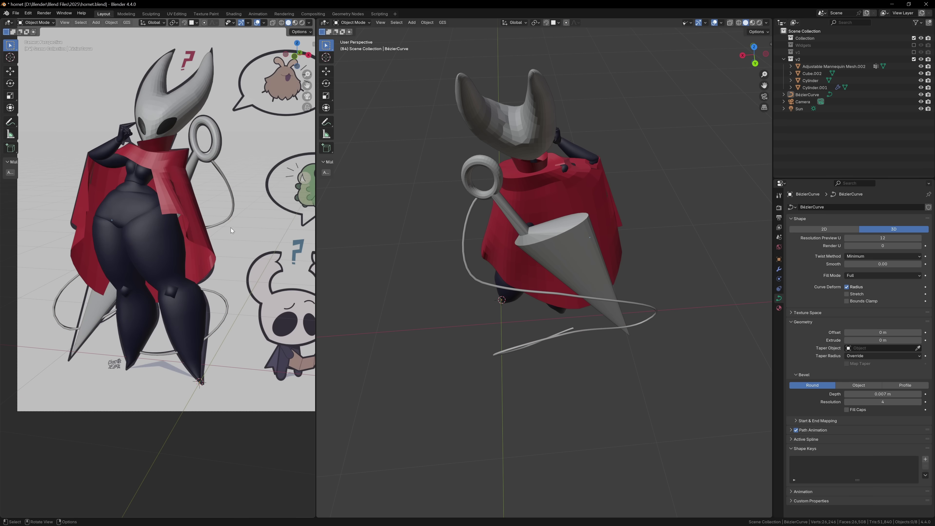
pyautogui.click(779, 308)
pyautogui.moveTo(641, 251); pyautogui.dragTo(540, 256, button='middle')
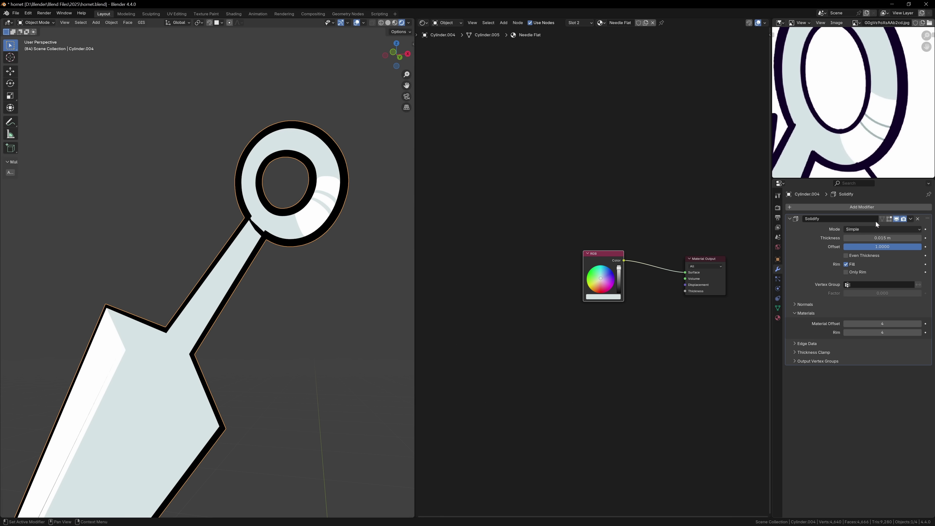
# Add a vertex group to the needle mesh and switch the needle to Weight Paint mode, facing the ring and handle joint
pyautogui.scroll(3, 290, 209)
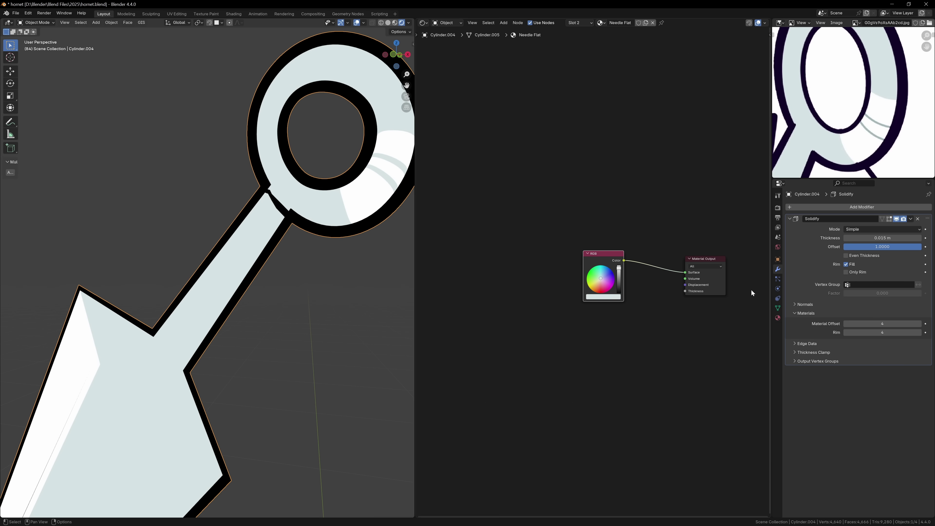
pyautogui.click(778, 309)
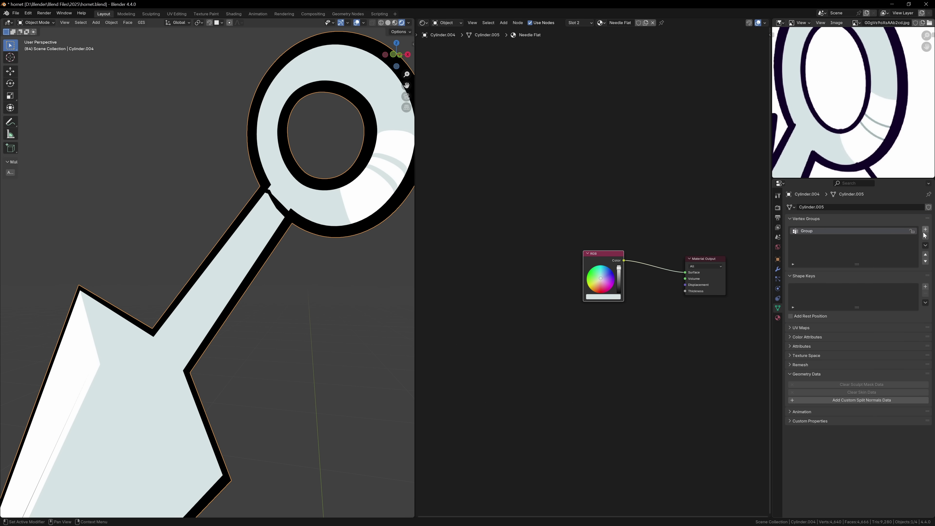
pyautogui.moveTo(264, 253); pyautogui.dragTo(237, 244, button='middle')
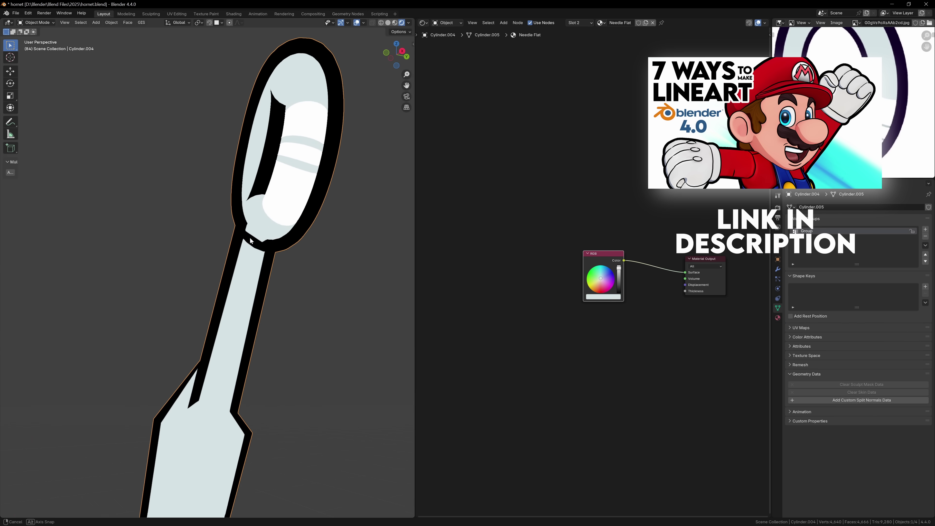
pyautogui.moveTo(250, 240); pyautogui.dragTo(220, 258, button='middle')
pyautogui.scroll(8, 219, 258)
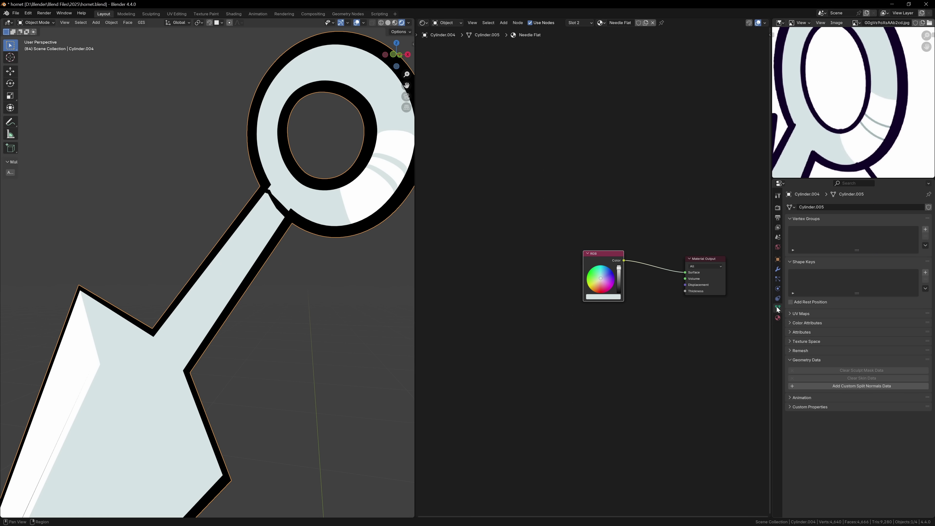
pyautogui.click(926, 229)
pyautogui.moveTo(362, 231); pyautogui.dragTo(237, 253, button='middle')
pyautogui.hotkey('ctrl', 'Tab')
# Turn the shader editor into a second 3D viewport with Material Preview shading, and open the needle's Solidify modifier settings
pyautogui.click(778, 269)
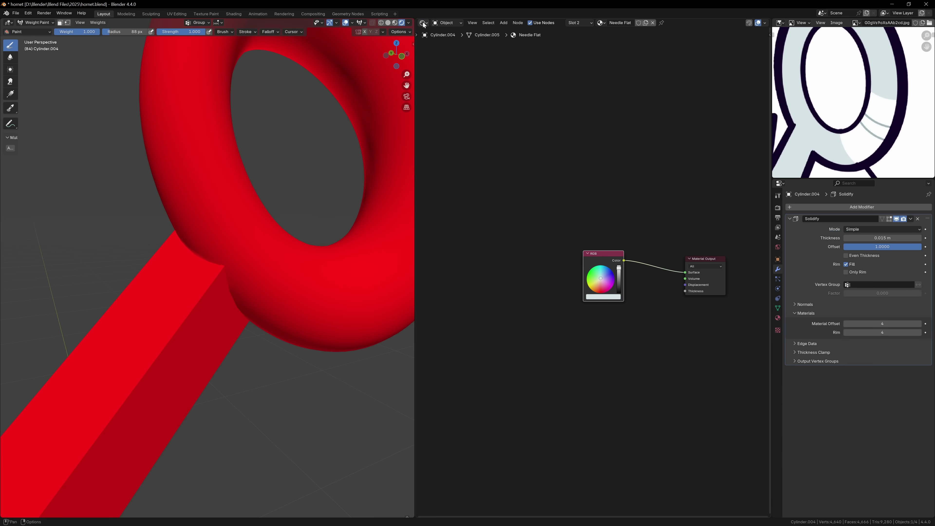
pyautogui.hotkey('shift', 'F5')
pyautogui.click(751, 23)
pyautogui.scroll(5, 593, 258)
# Paint a falling weight along the handle toward the ring and assign Group as the Solidify modifier's vertex group
pyautogui.moveTo(74, 461); pyautogui.dragTo(235, 273)
pyautogui.click(880, 284)
pyautogui.click(862, 295)
pyautogui.moveTo(584, 241)
pyautogui.mouseDown()
pyautogui.moveTo(576, 255)
pyautogui.moveTo(584, 267)
pyautogui.moveTo(566, 241)
pyautogui.mouseUp()
pyautogui.moveTo(567, 241)
pyautogui.mouseDown(button='middle')
pyautogui.moveTo(649, 242)
pyautogui.moveTo(564, 248)
pyautogui.mouseUp(button='middle')
pyautogui.scroll(-5, 563, 248)
pyautogui.press('KP_0')
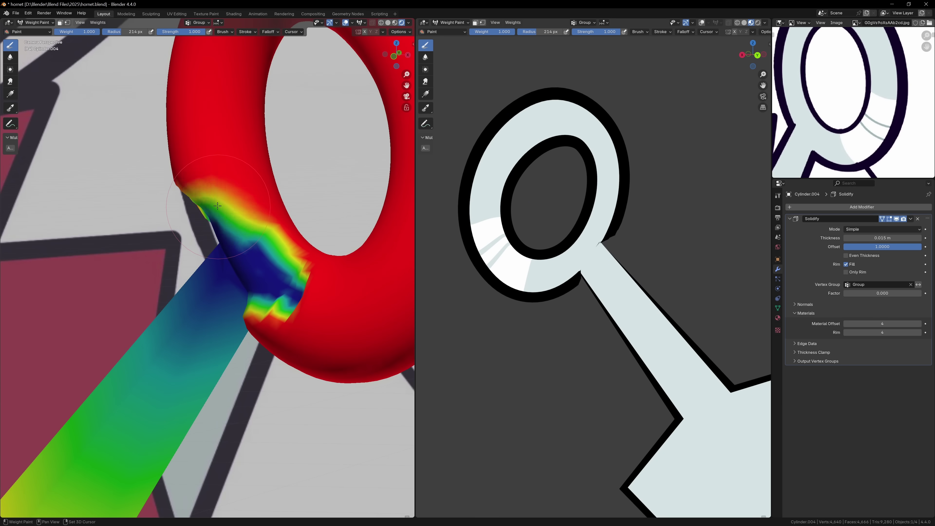
# Enlarge the weight brush to a 252 px radius and subtract weight softly around the lower half of the needle's ring
pyautogui.scroll(2, 321, 304)
pyautogui.press('f')
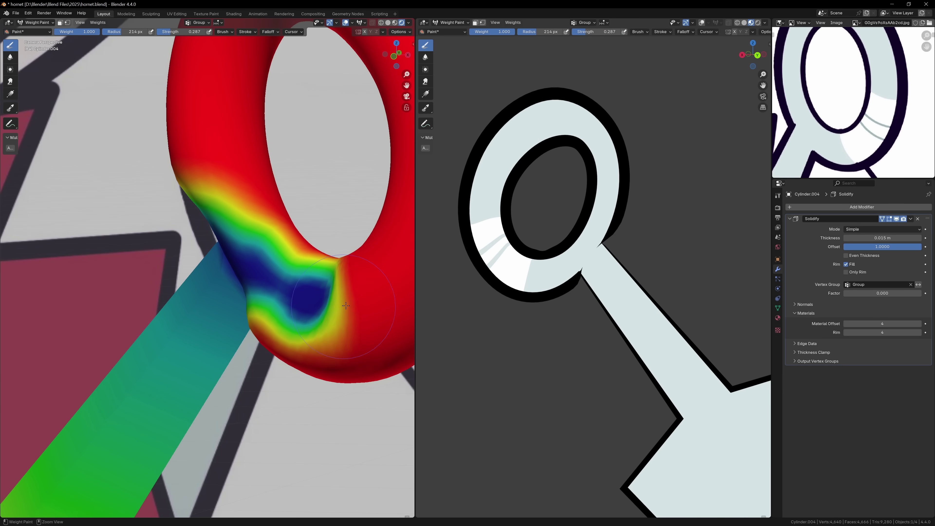
pyautogui.scroll(-3, 288, 219)
pyautogui.scroll(3, 496, 188)
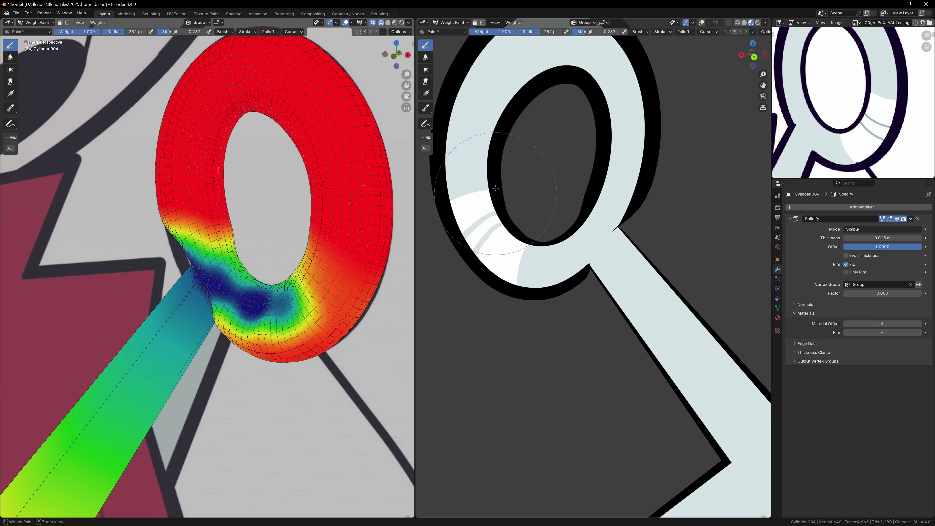
pyautogui.keyDown('ctrl'); pyautogui.moveTo(496, 188); pyautogui.dragTo(508, 184); pyautogui.keyUp('ctrl')
pyautogui.keyDown('ctrl'); pyautogui.moveTo(191, 207); pyautogui.dragTo(202, 219); pyautogui.keyUp('ctrl')
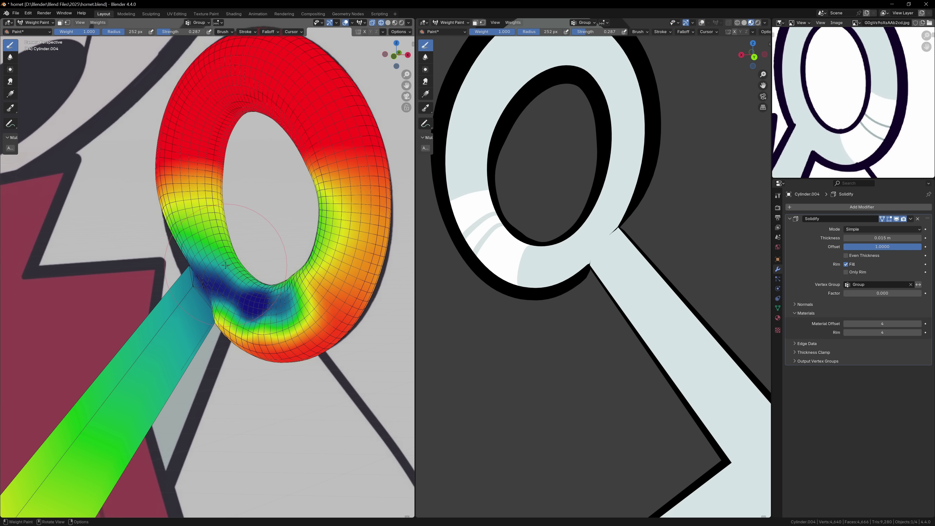
# Return to Object Mode and examine the needle's outline thickness around the ring and handle from several angles
pyautogui.hotkey('ctrl', 'Tab')
pyautogui.scroll(-4, 207, 271)
pyautogui.scroll(2, 206, 271)
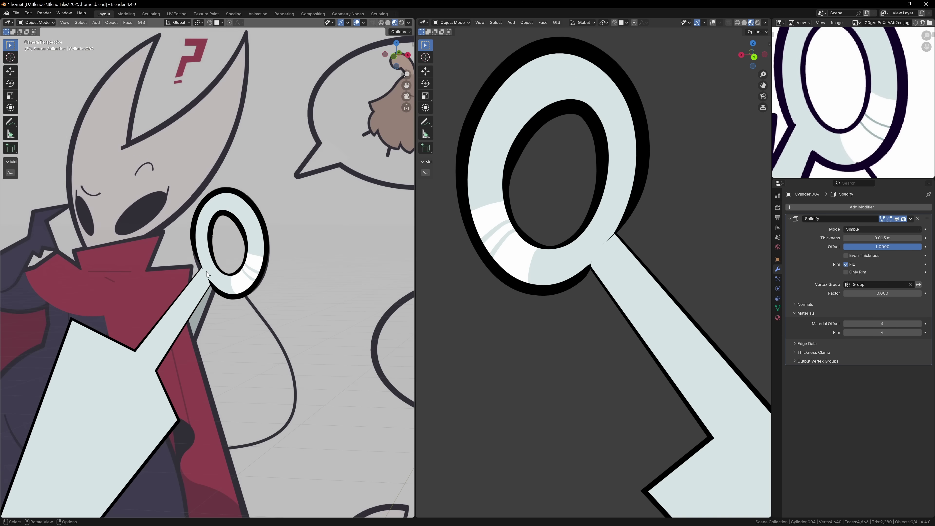
pyautogui.scroll(2, 206, 271)
pyautogui.scroll(-2, 184, 275)
pyautogui.moveTo(246, 286); pyautogui.dragTo(206, 239, button='middle')
pyautogui.scroll(-2, 206, 239)
pyautogui.scroll(2, 207, 239)
# Re-enter Weight Paint mode and repaint the ring and handle joint from the back with radius 186 px and strength 0.455
pyautogui.click(36, 23)
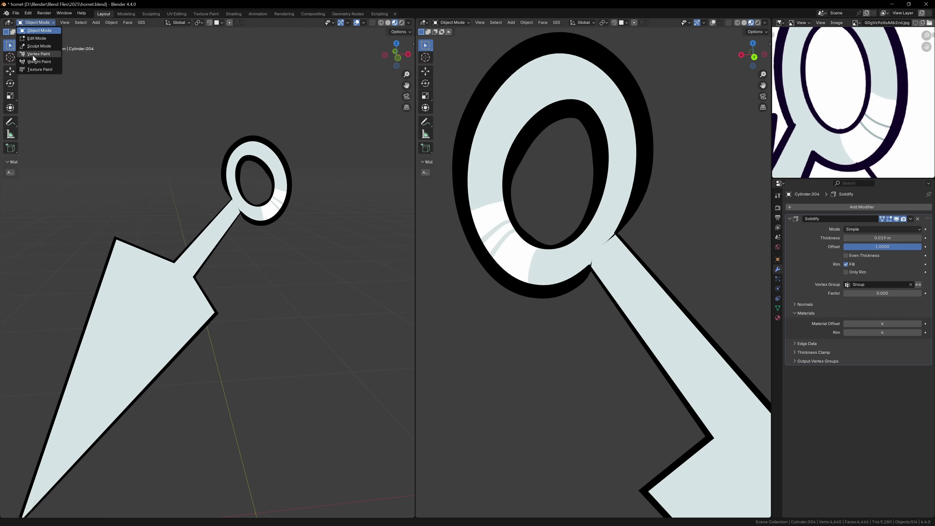
pyautogui.click(39, 61)
pyautogui.scroll(-2, 133, 274)
pyautogui.scroll(-3, 154, 272)
pyautogui.moveTo(154, 272); pyautogui.dragTo(178, 206, button='middle')
pyautogui.scroll(4, 177, 202)
pyautogui.scroll(3, 177, 202)
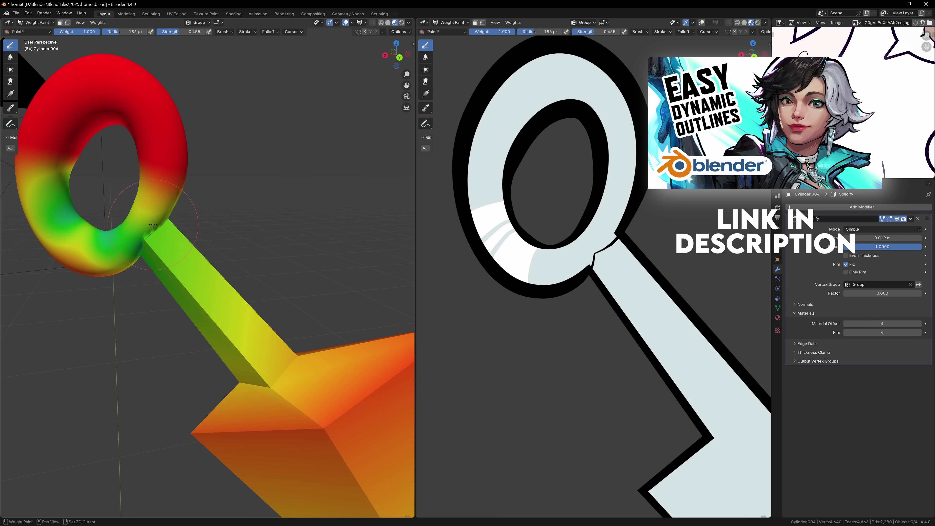
pyautogui.scroll(1, 202, 228)
pyautogui.press('f')
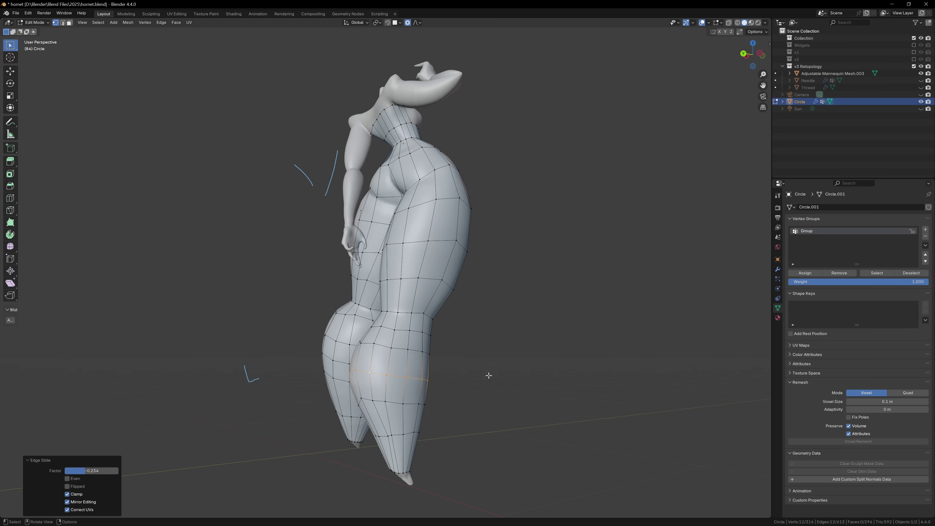
# Extend the body's retopology mesh up the torso and extrude vertices across the mannequin's chest
pyautogui.moveTo(354, 258); pyautogui.dragTo(371, 270, button='middle')
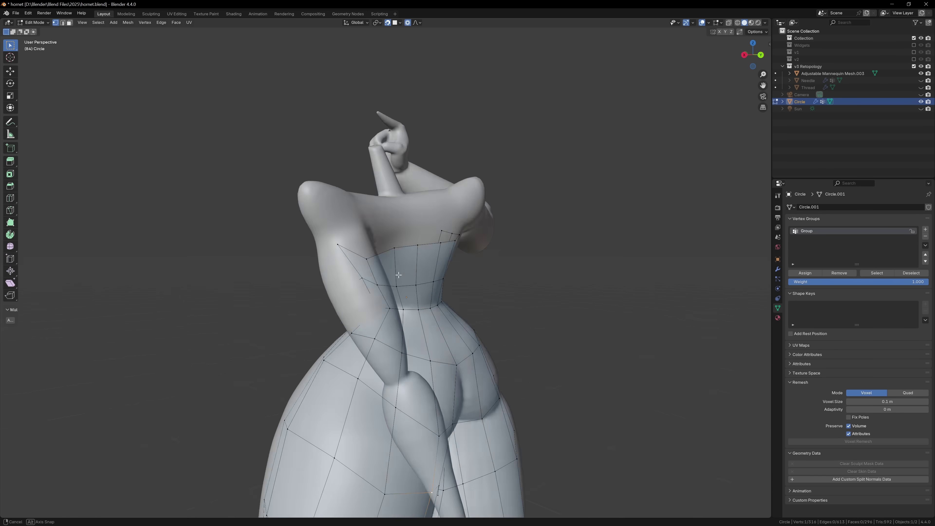
pyautogui.scroll(4, 372, 277)
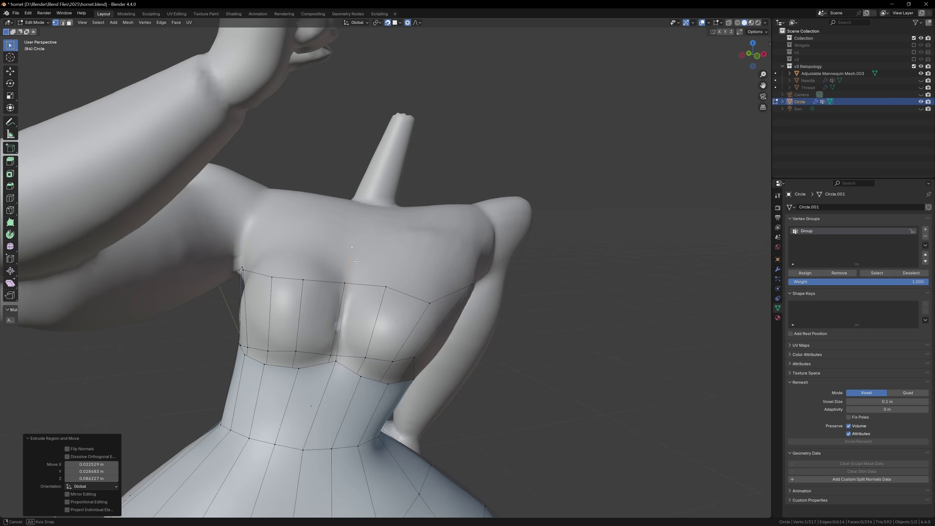
pyautogui.moveTo(372, 277); pyautogui.dragTo(377, 283, button='middle')
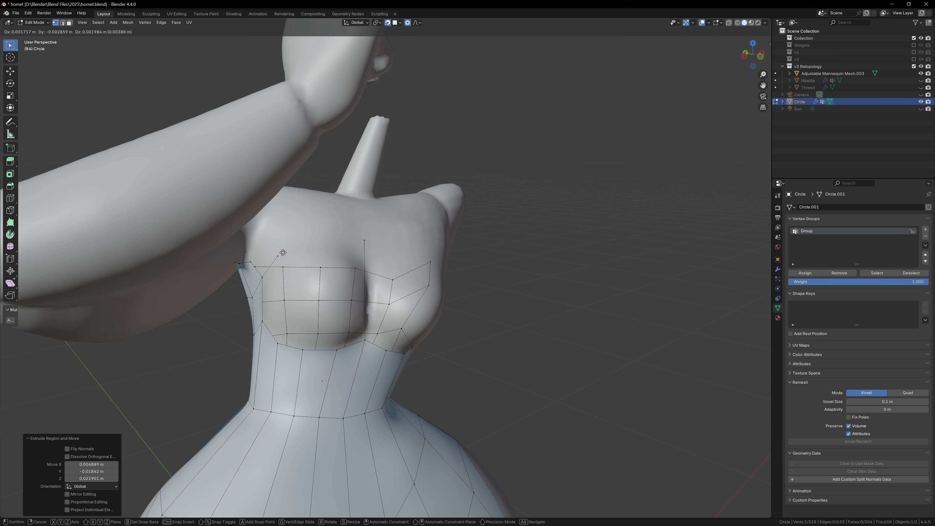
pyautogui.moveTo(332, 258); pyautogui.dragTo(313, 240, button='middle')
pyautogui.press('g')
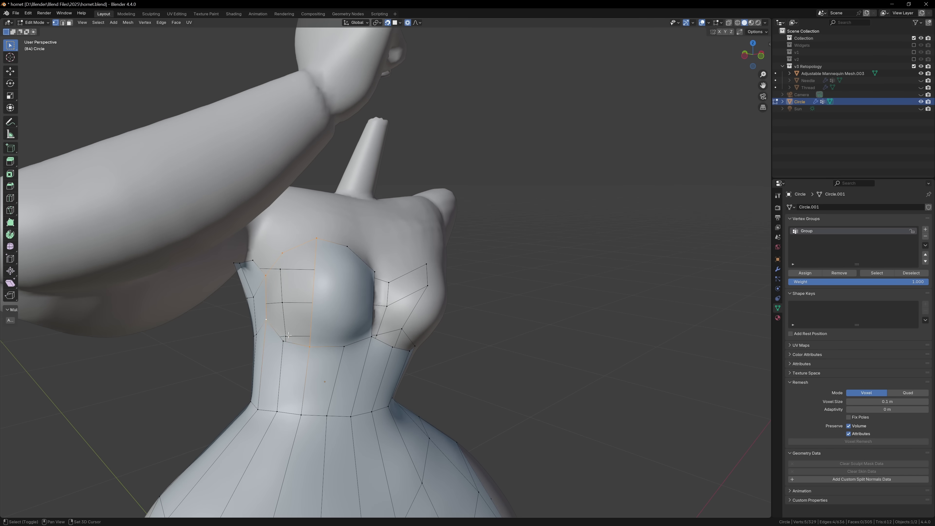
# Complete the faces over both sides of the chest and move their vertices with proportional editing to follow the mannequin
pyautogui.moveTo(363, 267); pyautogui.dragTo(372, 274, button='middle')
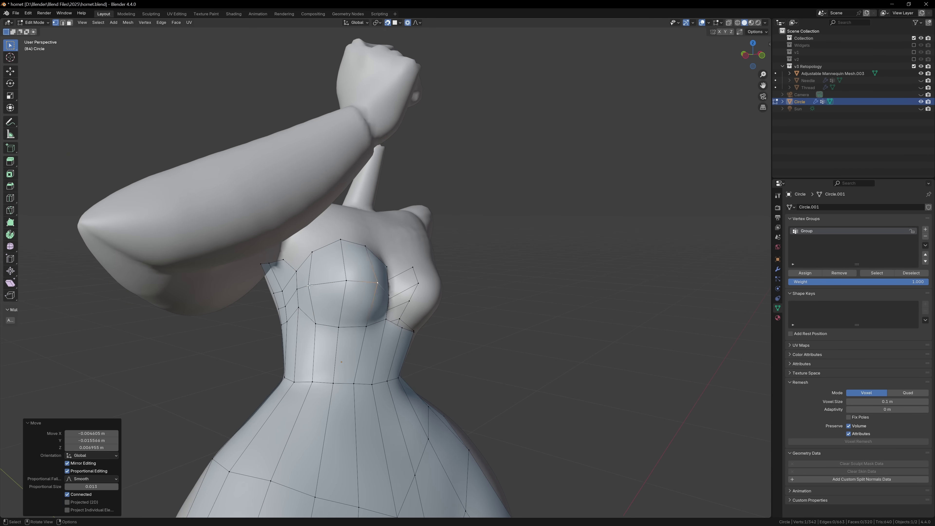
pyautogui.press('c')
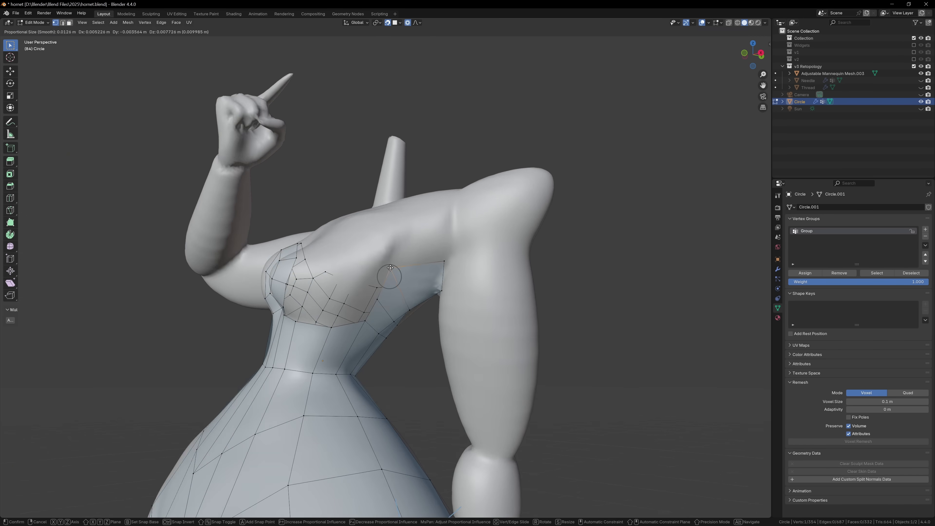
pyautogui.moveTo(331, 258); pyautogui.dragTo(279, 244, button='middle')
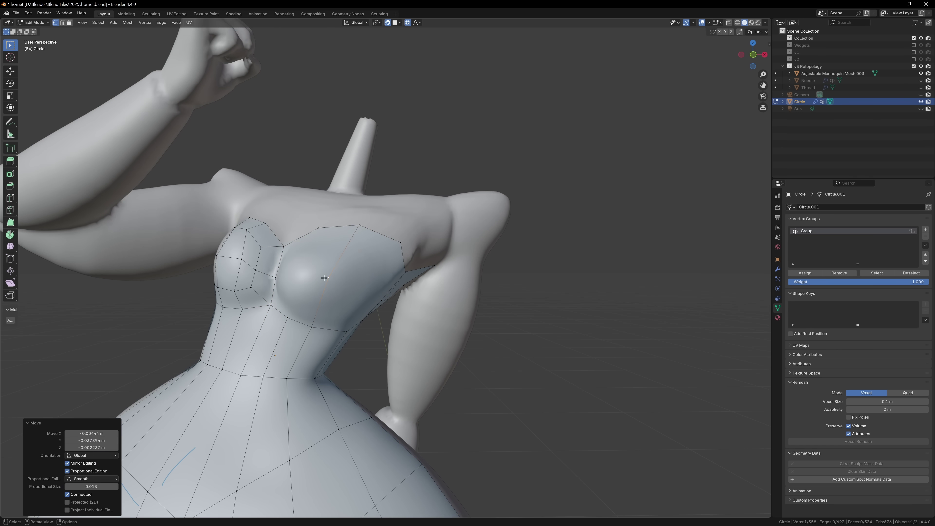
pyautogui.moveTo(258, 222); pyautogui.dragTo(102, 31, button='middle')
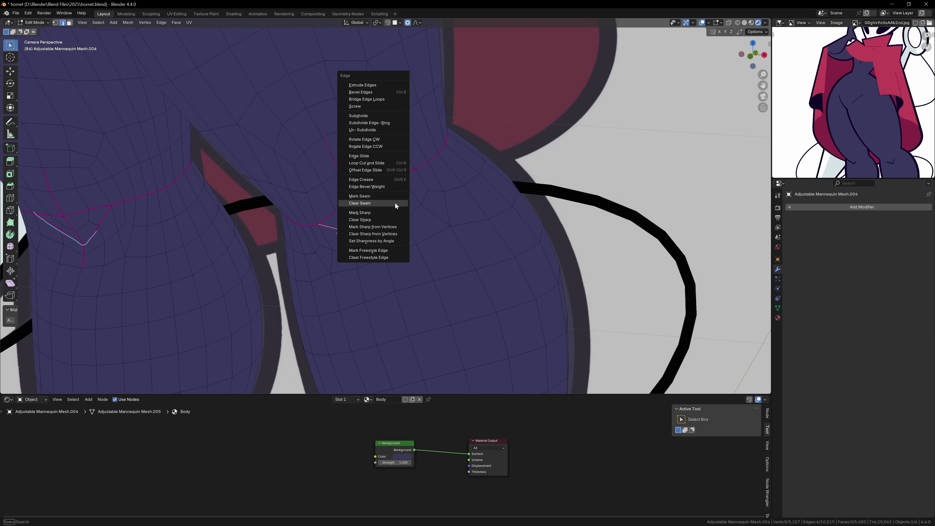
# Mark the knee-line edges as Freestyle edges and move the hip-crease vertices onto the drawn guide strokes
pyautogui.click(369, 250)
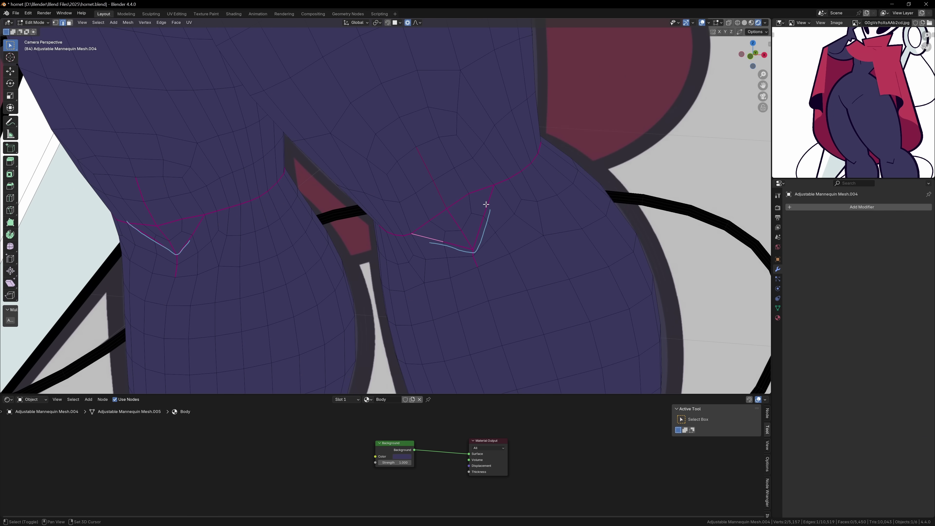
pyautogui.rightClick(486, 205)
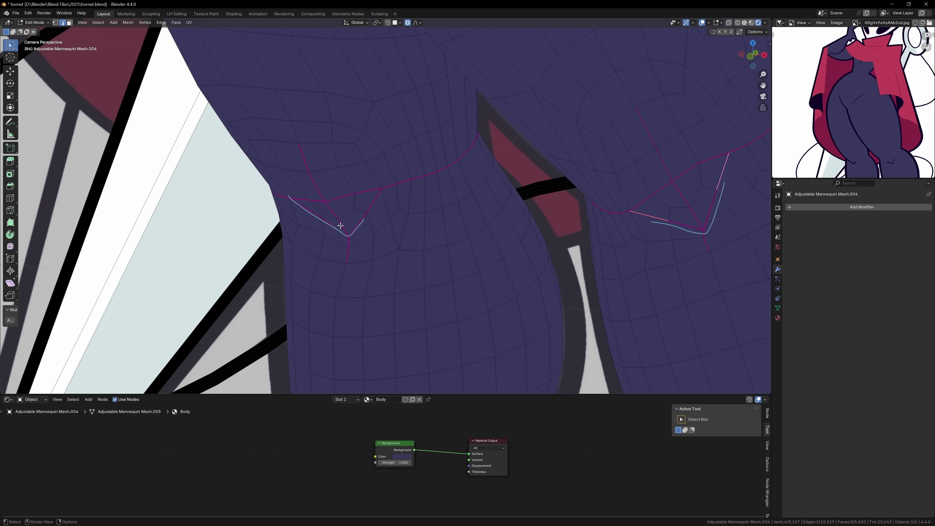
pyautogui.rightClick(364, 219)
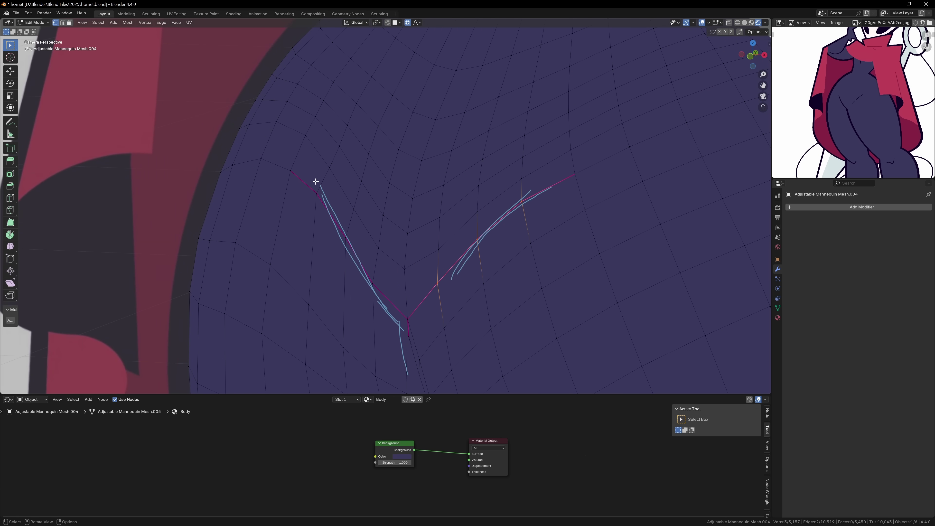
pyautogui.press('g')
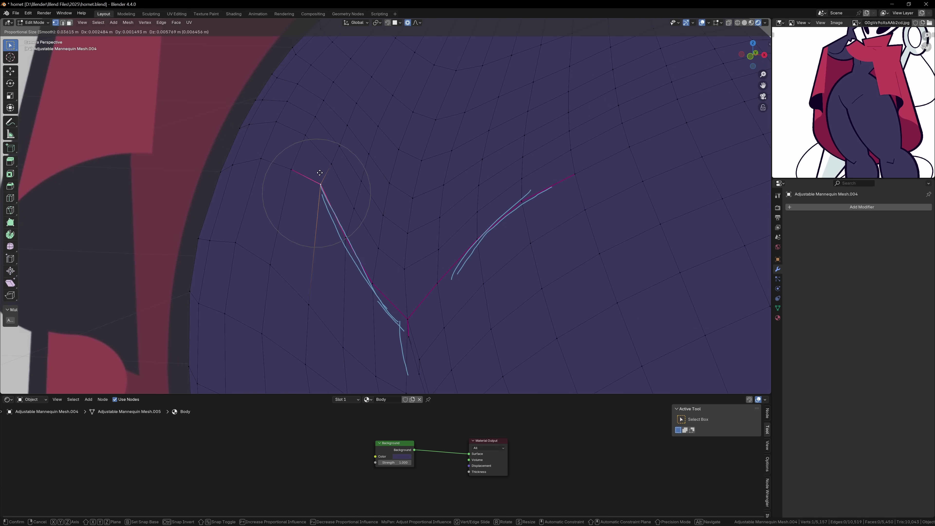
pyautogui.click(291, 169)
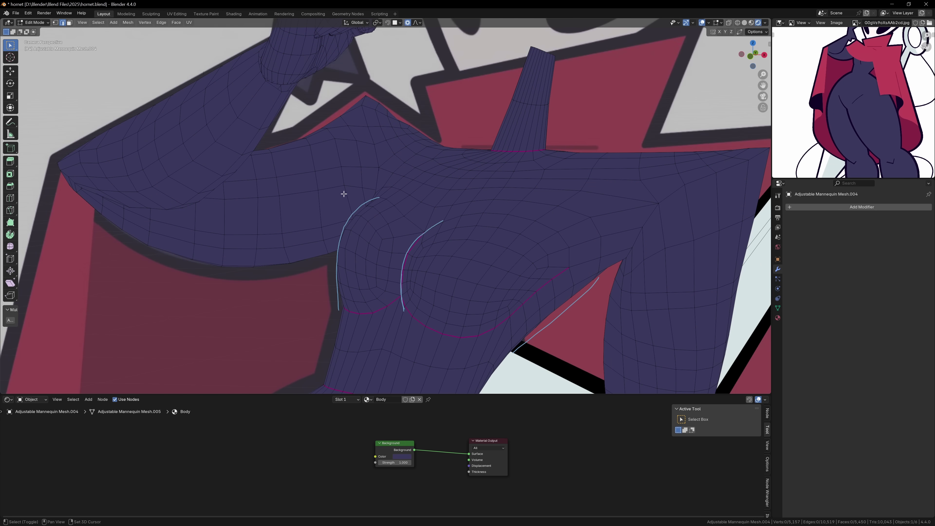
# Mark the curved edges at the middle of the chest as Freestyle edges and select the LineArt object
pyautogui.scroll(3, 343, 193)
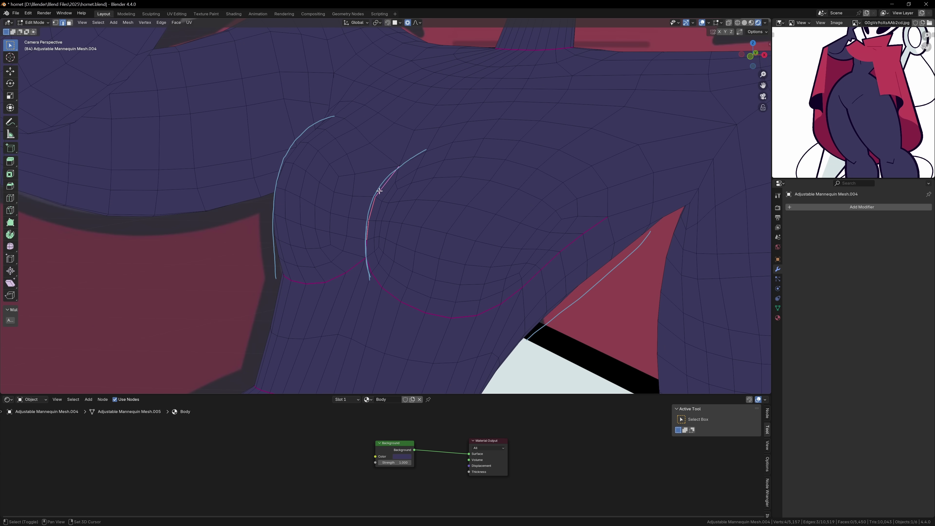
pyautogui.hotkey('ctrl', 'e')
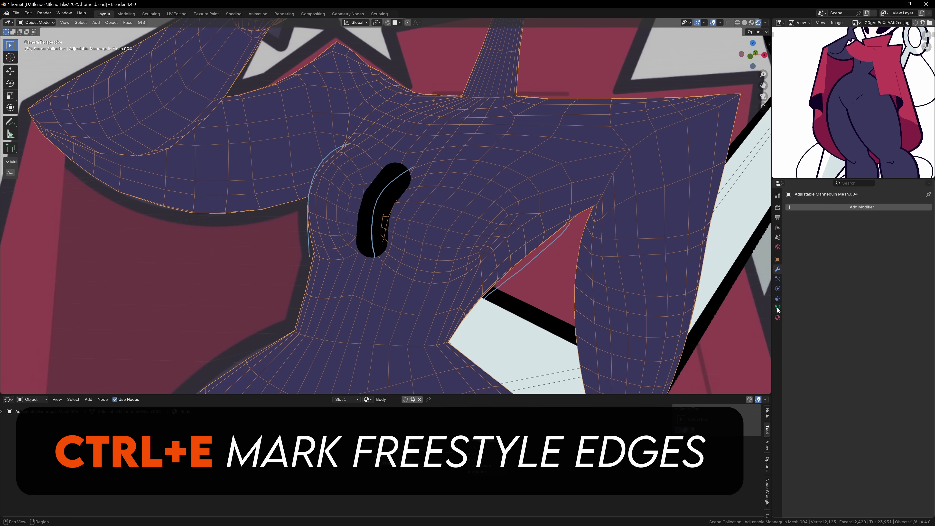
pyautogui.click(396, 192)
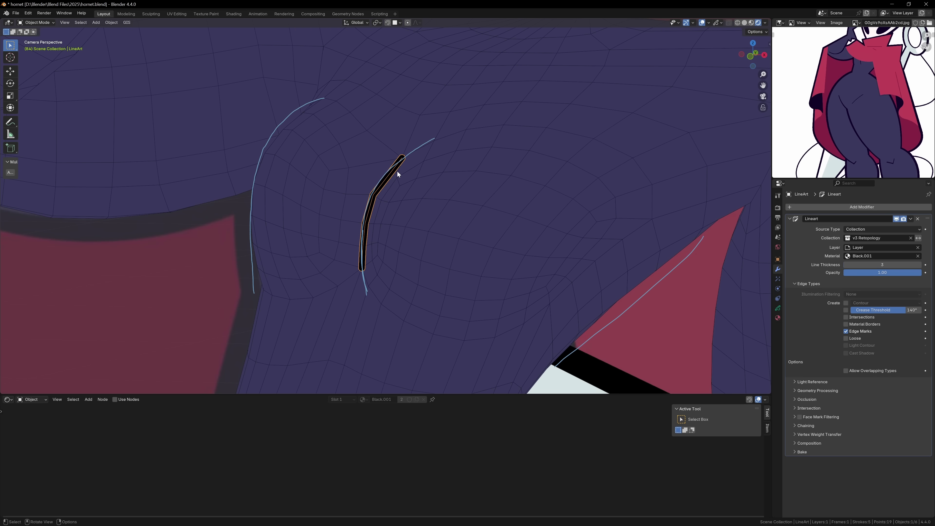
# Assign Group as the body Solidify modifier's vertex group and switch the body to Weight Paint mode
pyautogui.press('Tab')
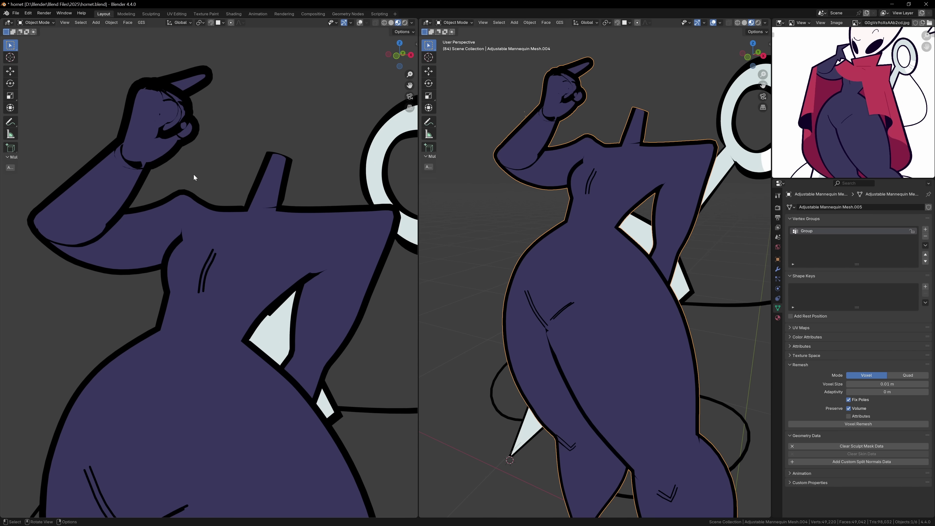
pyautogui.click(864, 349)
pyautogui.click(825, 359)
pyautogui.click(36, 22)
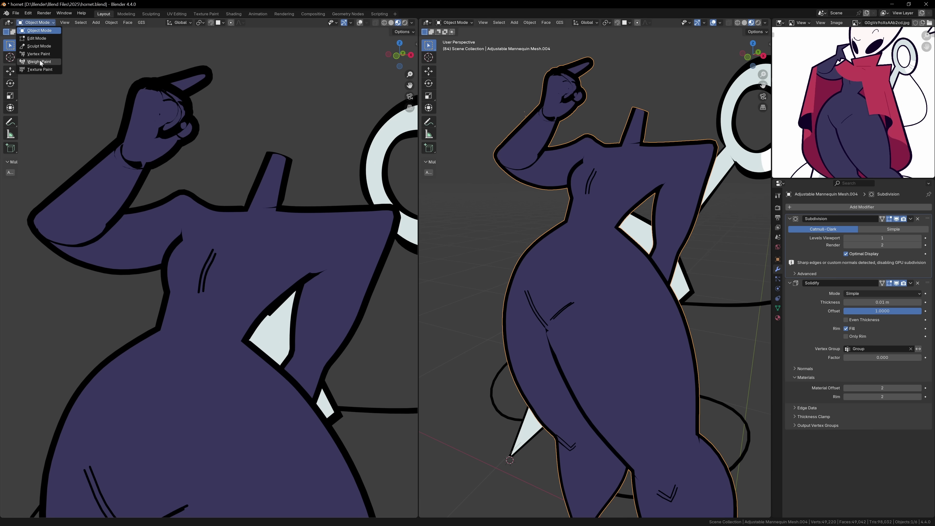
pyautogui.click(35, 61)
# Subtract weight around the chest line and hip crease at strength 0.950 to taper their outlines
pyautogui.scroll(2, 222, 279)
pyautogui.keyDown('shift'); pyautogui.moveTo(238, 295); pyautogui.dragTo(221, 159, button='middle'); pyautogui.keyUp('shift')
pyautogui.moveTo(221, 159); pyautogui.dragTo(240, 147)
pyautogui.keyDown('ctrl'); pyautogui.moveTo(239, 148); pyautogui.dragTo(228, 140, button='middle'); pyautogui.keyUp('ctrl')
pyautogui.moveTo(228, 140); pyautogui.dragTo(101, 284)
pyautogui.keyDown('ctrl'); pyautogui.moveTo(101, 284); pyautogui.dragTo(148, 258, button='middle'); pyautogui.keyUp('ctrl')
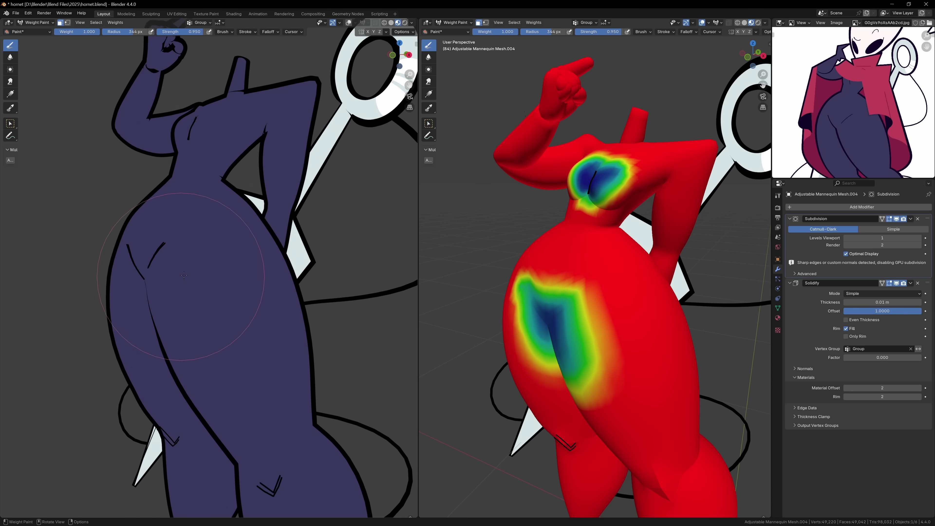
# Subtract weight around both knee lines so their outlines taper
pyautogui.moveTo(147, 258); pyautogui.dragTo(129, 368)
pyautogui.keyDown('shift'); pyautogui.moveTo(128, 368); pyautogui.dragTo(221, 295, button='middle'); pyautogui.keyUp('shift')
pyautogui.scroll(2, 221, 295)
pyautogui.moveTo(221, 295); pyautogui.dragTo(302, 269)
pyautogui.moveTo(302, 269); pyautogui.dragTo(221, 257, button='middle')
pyautogui.scroll(2, 258, 258)
pyautogui.scroll(-4, 258, 258)
# Set the Solidify vertex group factor to 0.090 and touch up the hip-crease weights with a smaller brush
pyautogui.moveTo(882, 358); pyautogui.dragTo(891, 357)
pyautogui.scroll(3, 309, 246)
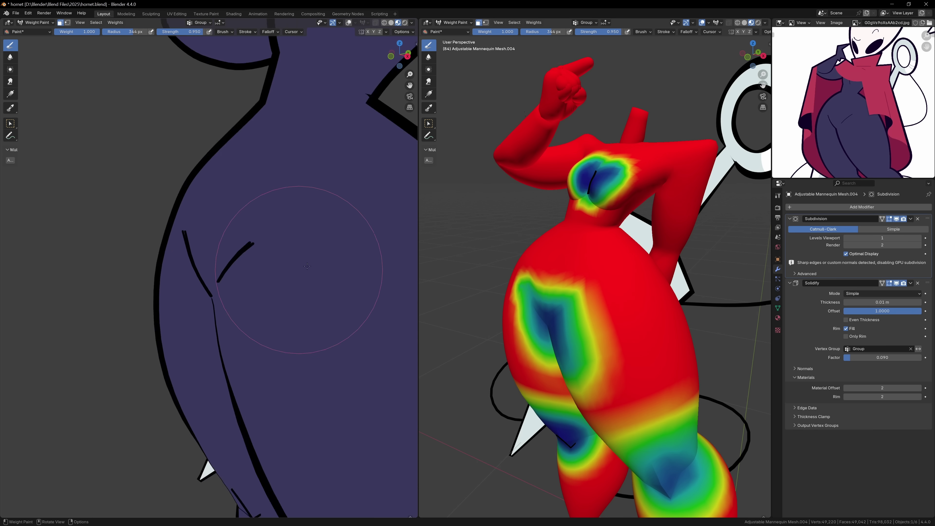
pyautogui.press('[')
pyautogui.hotkey('ctrl', 'z')
pyautogui.moveTo(292, 219)
pyautogui.mouseDown(button='middle')
pyautogui.moveTo(237, 224)
pyautogui.moveTo(162, 280)
pyautogui.mouseUp(button='middle')
pyautogui.press('[')
pyautogui.click(167, 285)
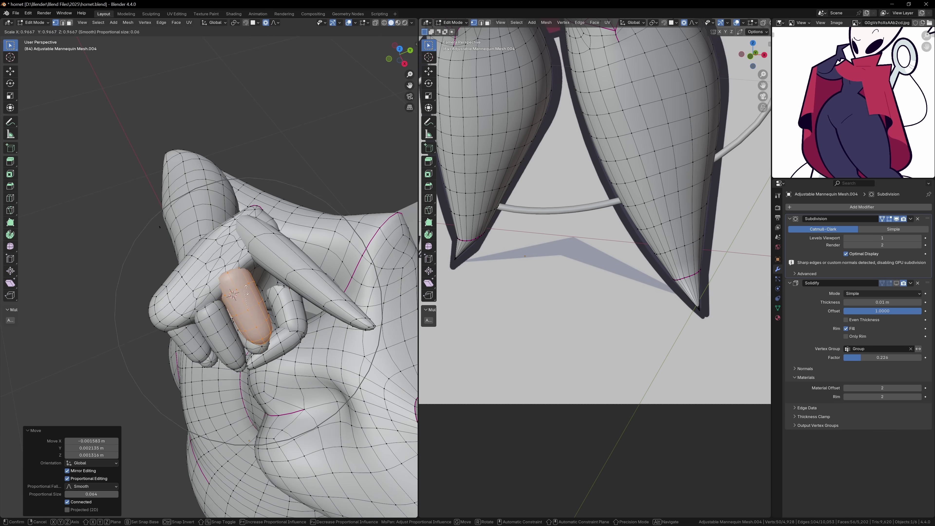
# Scale and reposition the raised hand's curled fingers with proportional editing, checking the hand from several angles
pyautogui.moveTo(221, 325); pyautogui.dragTo(174, 281, button='middle')
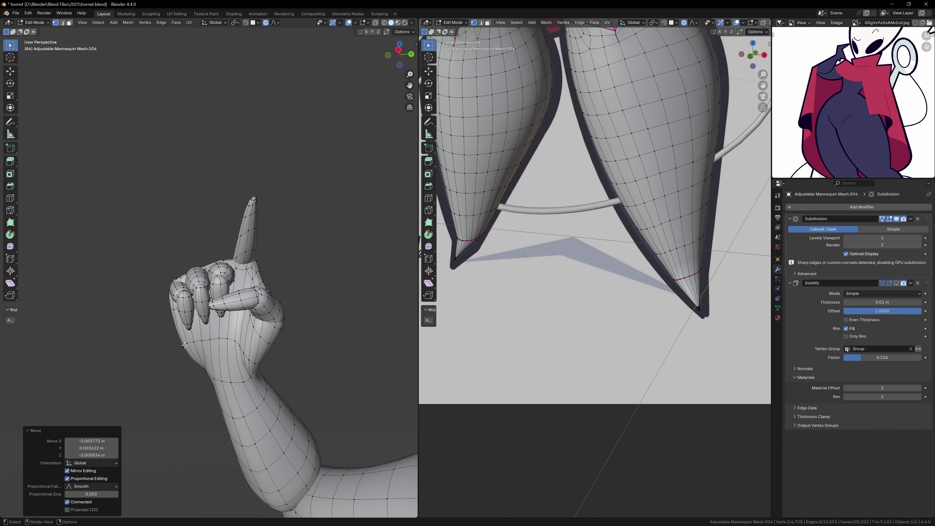
pyautogui.moveTo(286, 328); pyautogui.dragTo(200, 261, button='middle')
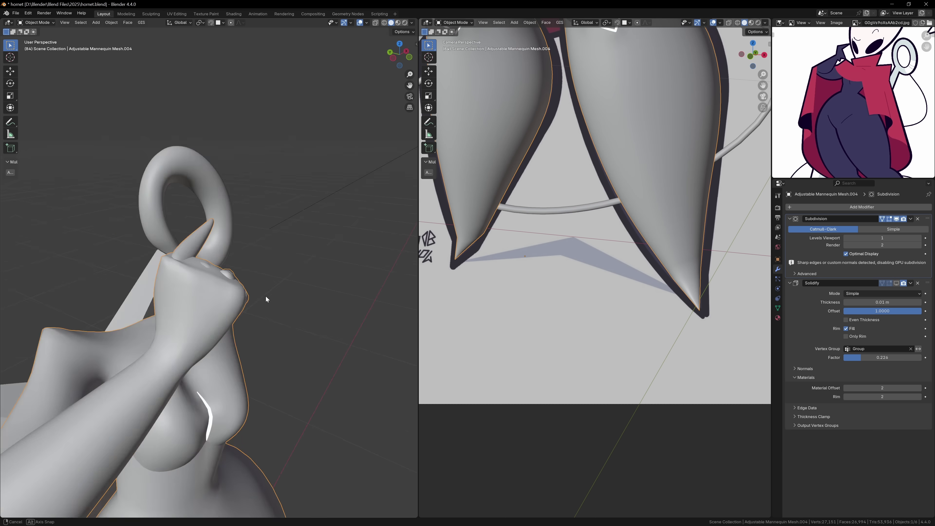
pyautogui.moveTo(265, 299); pyautogui.dragTo(283, 302, button='middle')
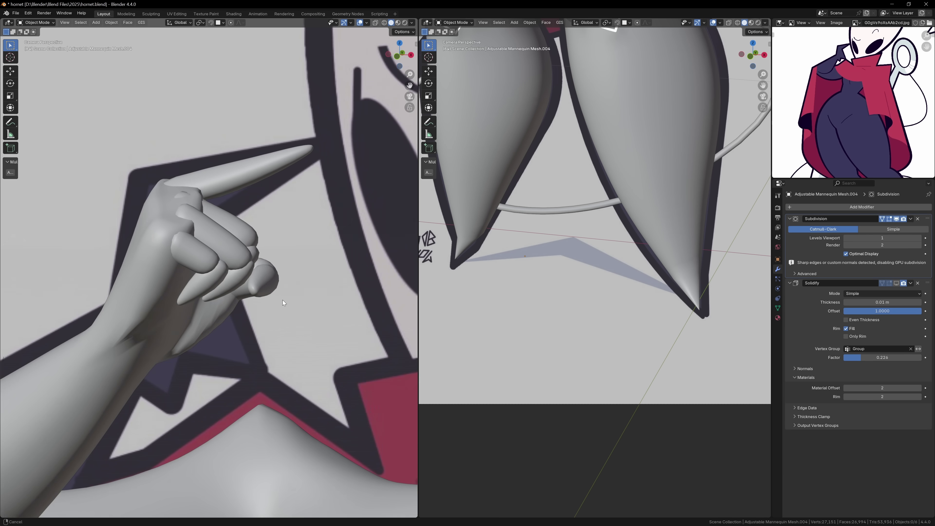
# Scale the raised hand up by 1.124 and move it with proportional editing to match the reference drawing
pyautogui.press('Tab')
pyautogui.hotkey('alt', 'z')
pyautogui.press('c')
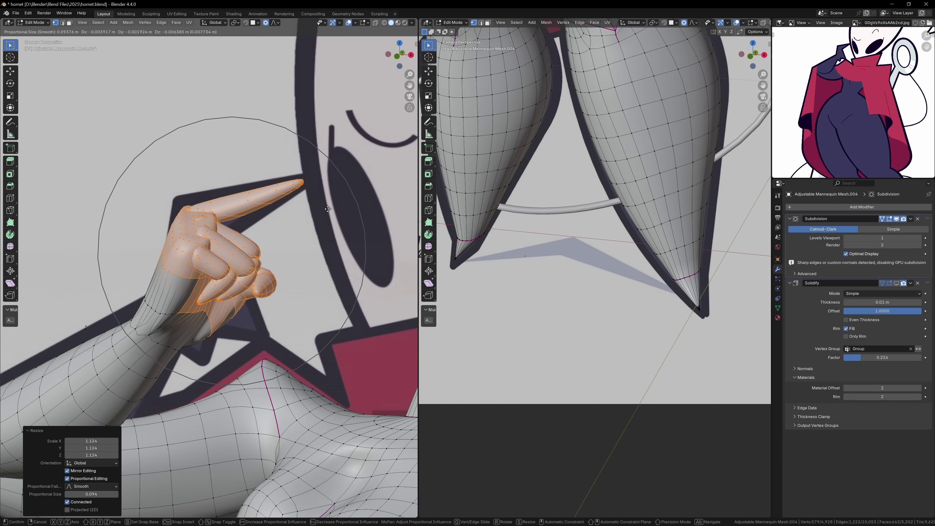
pyautogui.press('Tab')
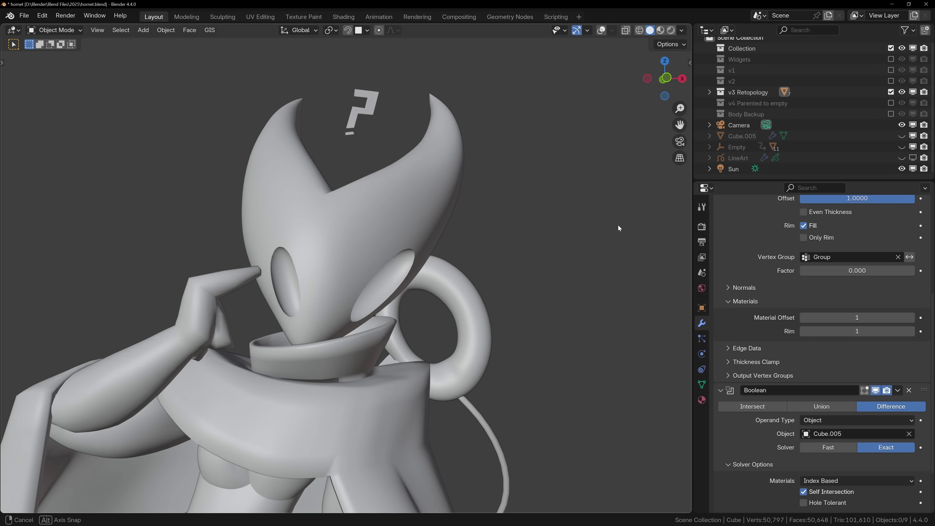
# Show the Boolean cutter Cube.005 and examine how it forms the eyes on the head from several angles
pyautogui.moveTo(619, 225)
pyautogui.mouseDown(button='middle')
pyautogui.moveTo(657, 227)
pyautogui.moveTo(586, 221)
pyautogui.mouseUp(button='middle')
pyautogui.click(902, 136)
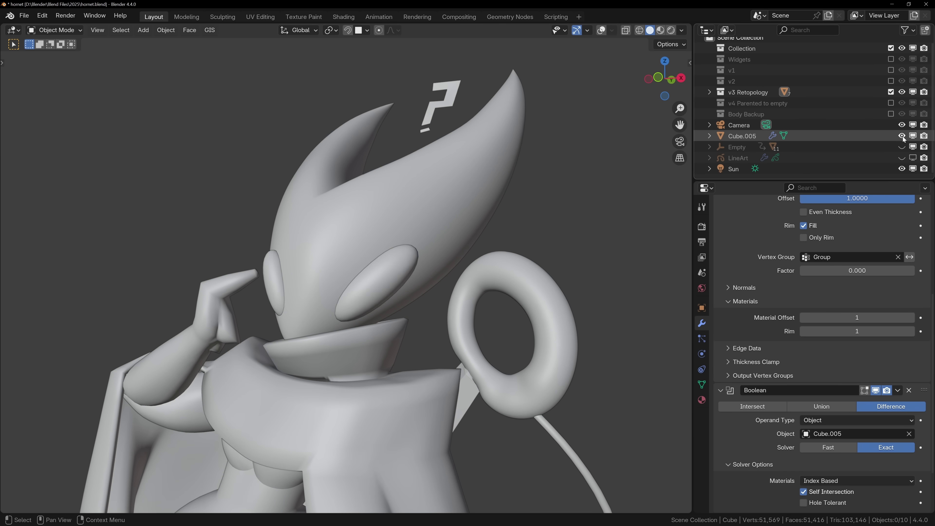
pyautogui.moveTo(539, 242); pyautogui.dragTo(591, 246, button='middle')
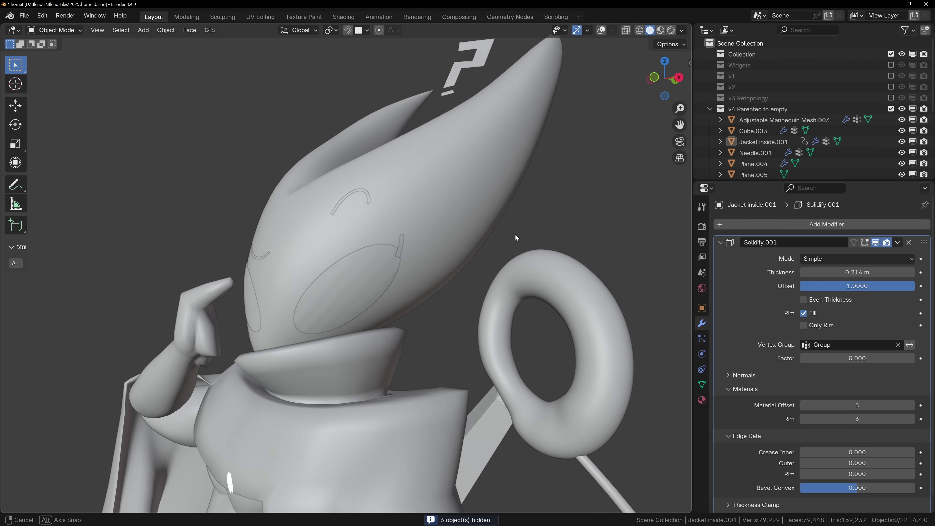
pyautogui.moveTo(515, 234)
pyautogui.mouseDown(button='middle')
pyautogui.moveTo(582, 238)
pyautogui.moveTo(524, 235)
pyautogui.mouseUp(button='middle')
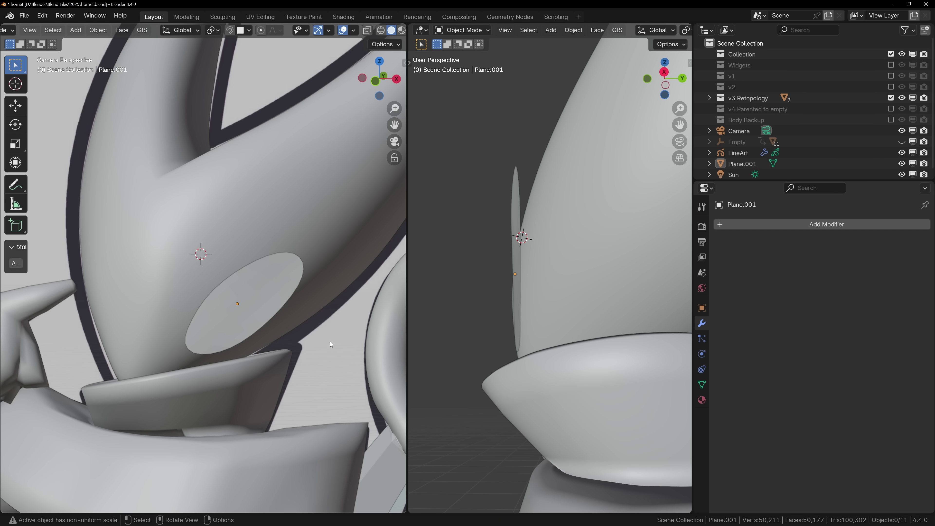
# Open the eye disc Plane.001 in Edit Mode and enable snapping with individual elements projected onto faces
pyautogui.click(283, 287)
pyautogui.press('Tab')
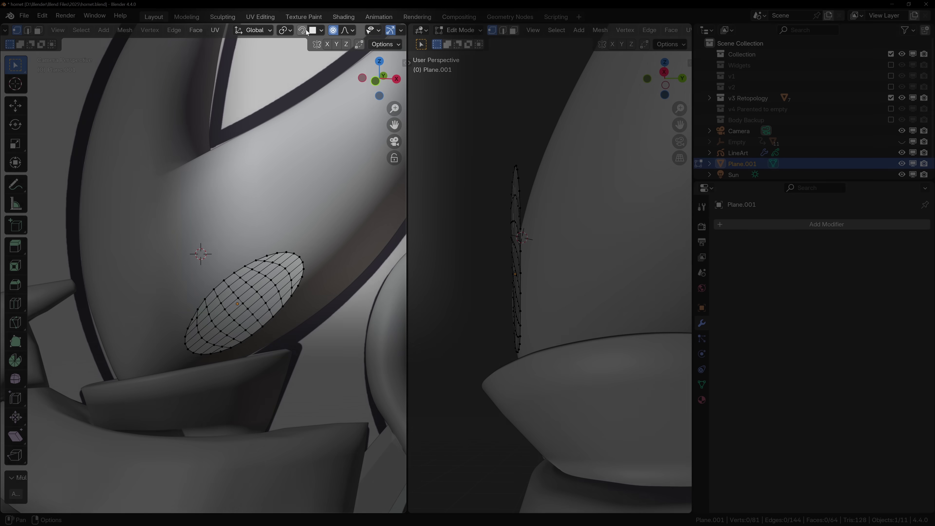
pyautogui.click(302, 30)
pyautogui.click(320, 30)
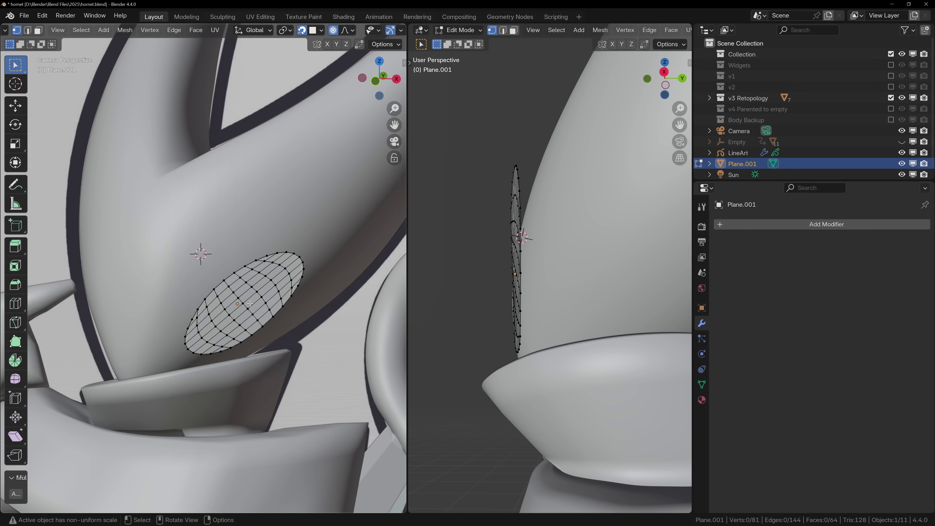
# Project all of the eye disc's vertices onto the head's surface and inflate them about 0.005 m outward
pyautogui.press('g')
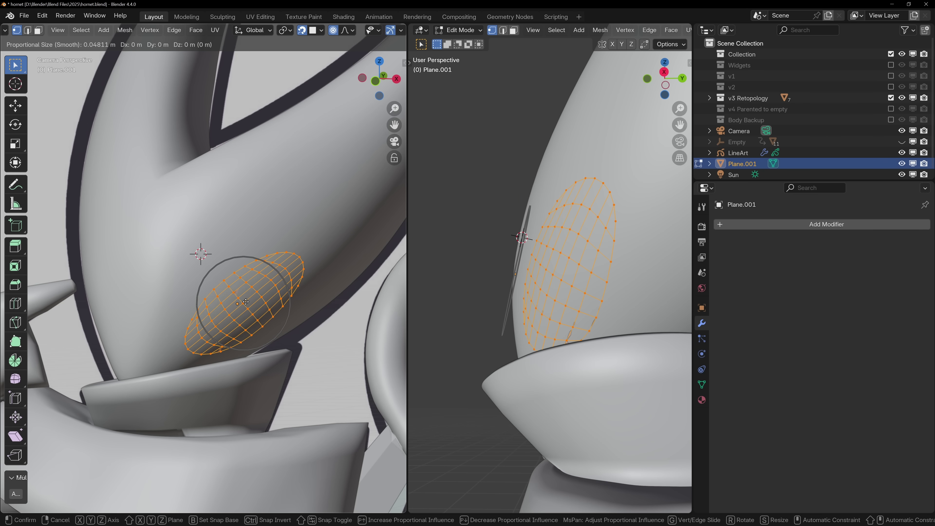
pyautogui.click(245, 302)
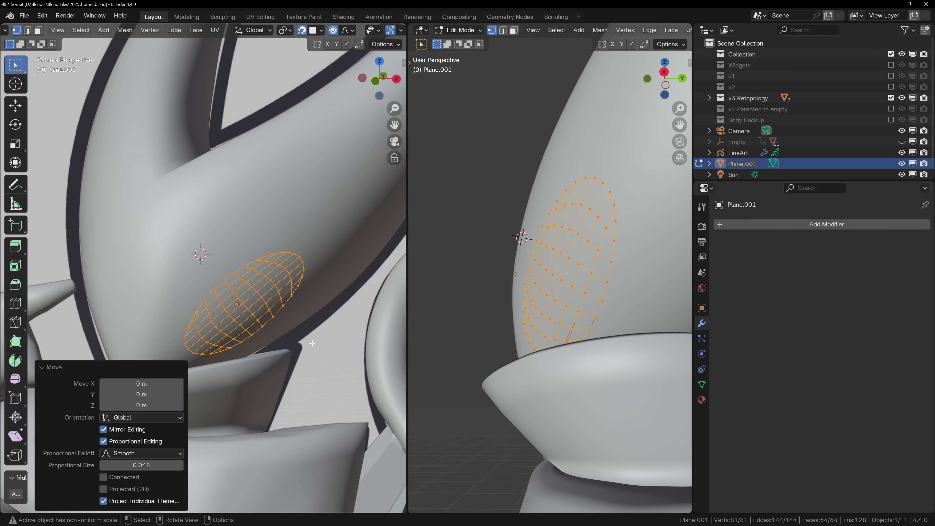
pyautogui.hotkey('alt', 's')
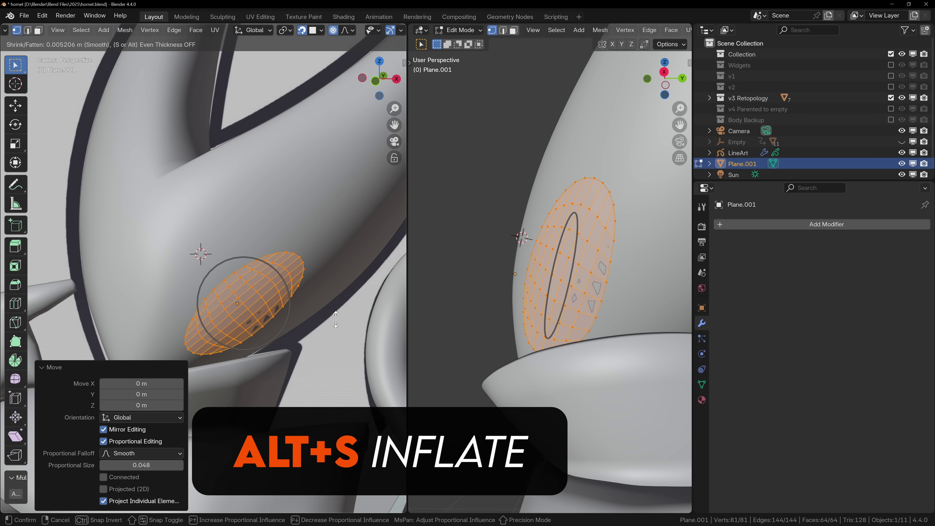
pyautogui.click(339, 309)
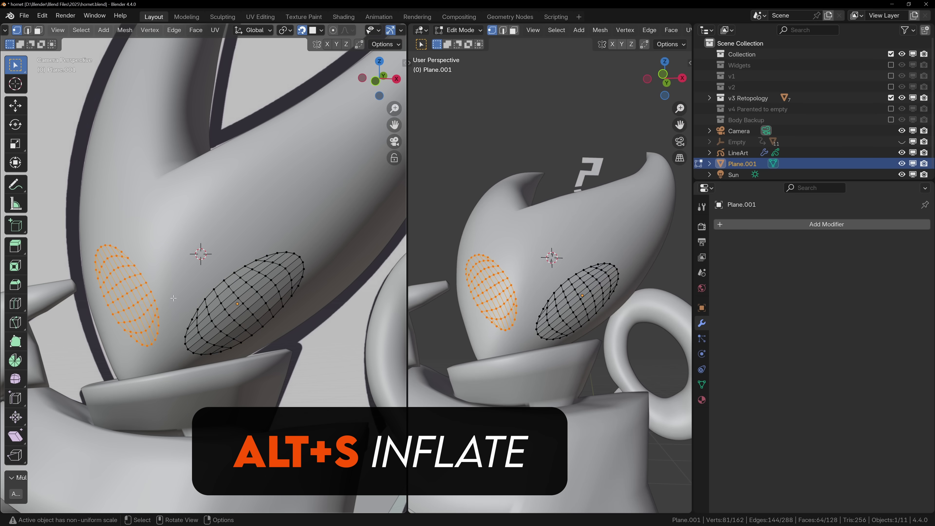
# Inflate the second eye disc's selected vertices about 0.009 m outward and leave Edit Mode
pyautogui.click(321, 250)
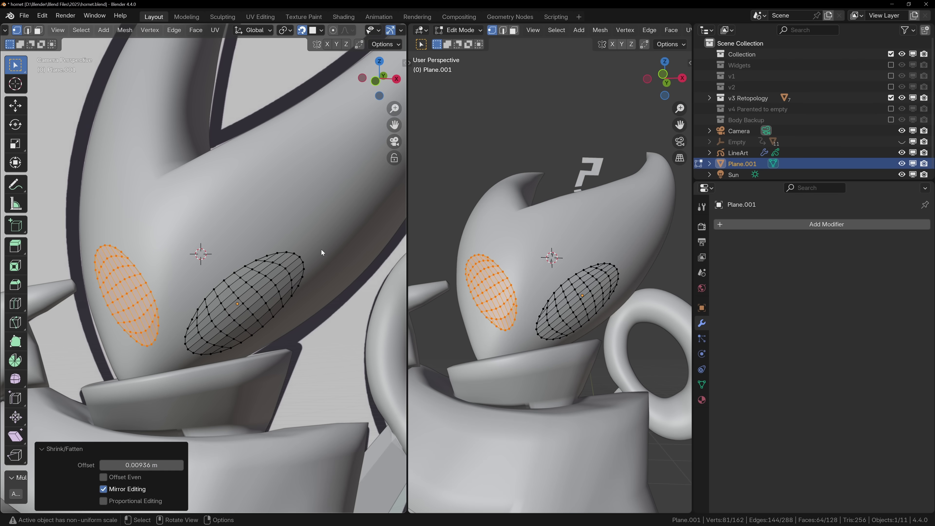
pyautogui.press('Tab')
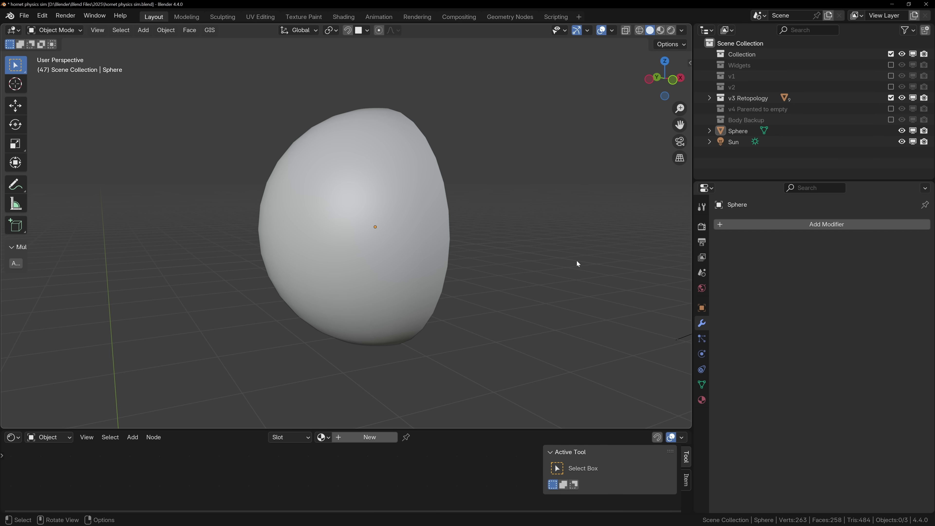
# Examine the outer and inner faces of the open half-sphere from several angles, adjusting the viewport overlays
pyautogui.moveTo(588, 264); pyautogui.dragTo(512, 263, button='middle')
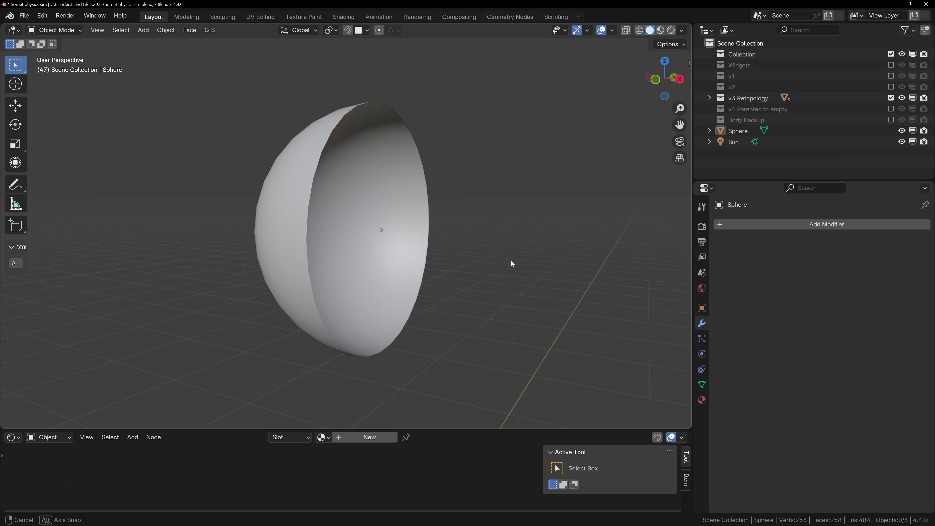
pyautogui.click(613, 30)
pyautogui.click(558, 215)
pyautogui.moveTo(450, 254); pyautogui.dragTo(509, 232, button='middle')
pyautogui.press('Delete')
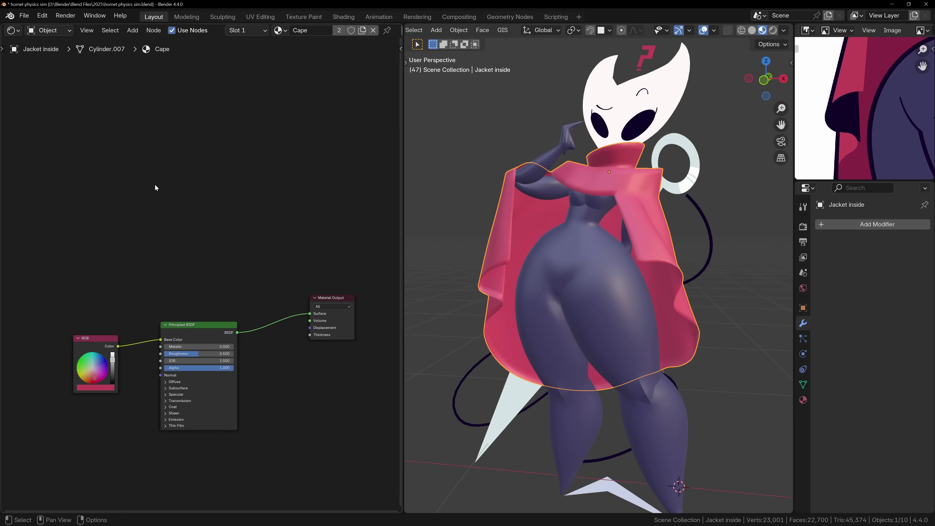
# Add a Geometry node to the Cape material and connect its Backfacing output to the Material Output's Surface input
pyautogui.hotkey('shift', 'a')
pyautogui.write('geometry')
pyautogui.press('Return')
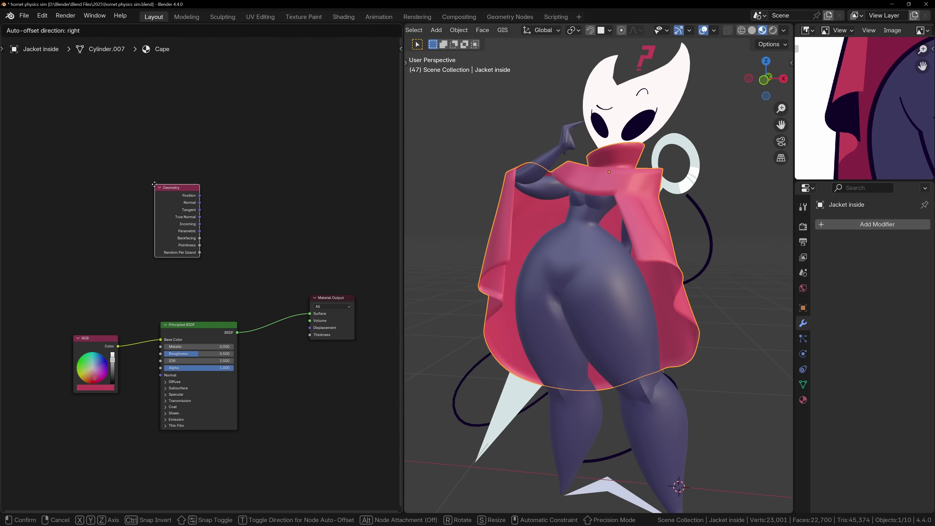
pyautogui.click(110, 199)
pyautogui.moveTo(300, 303); pyautogui.dragTo(310, 314)
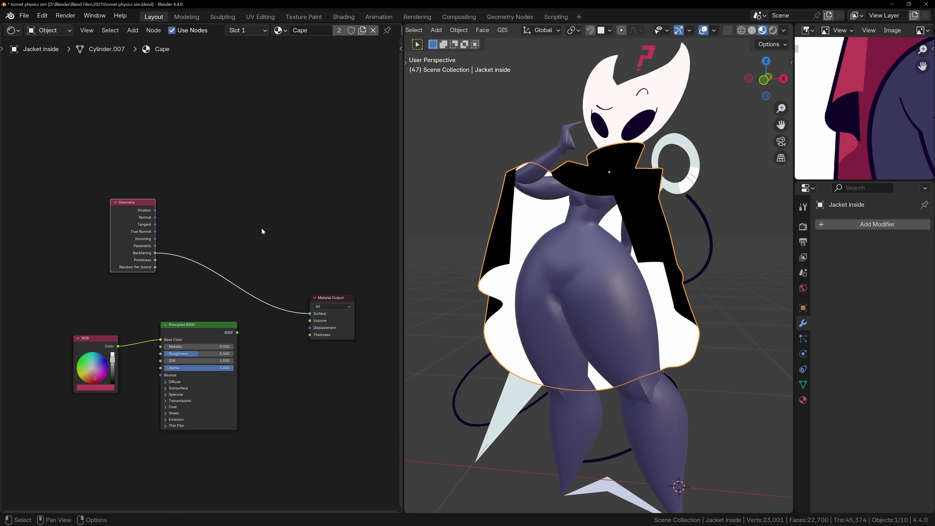
# Insert a Mix Color node before the Material Output and feed the Geometry node's Backfacing output into its Factor
pyautogui.press('g')
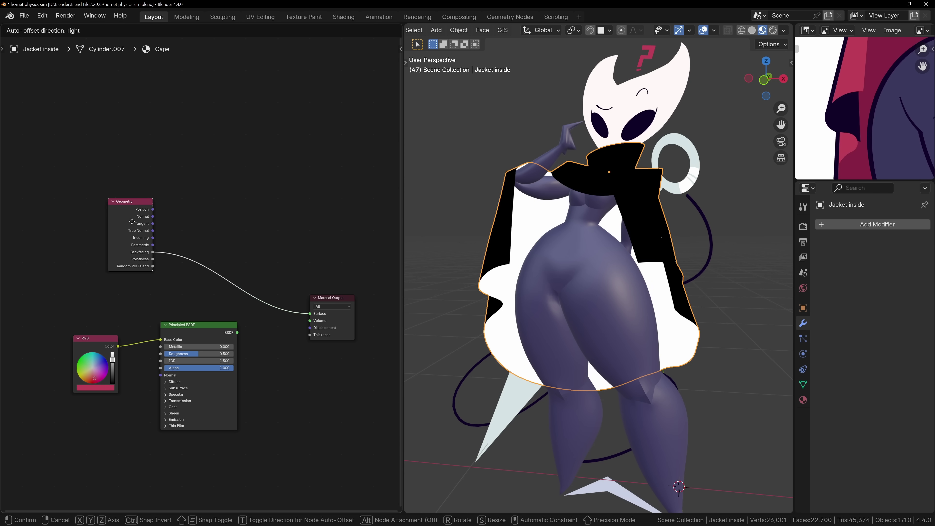
pyautogui.click(224, 222)
pyautogui.hotkey('shift', 'a')
pyautogui.write('MIX COL')
pyautogui.press('Return')
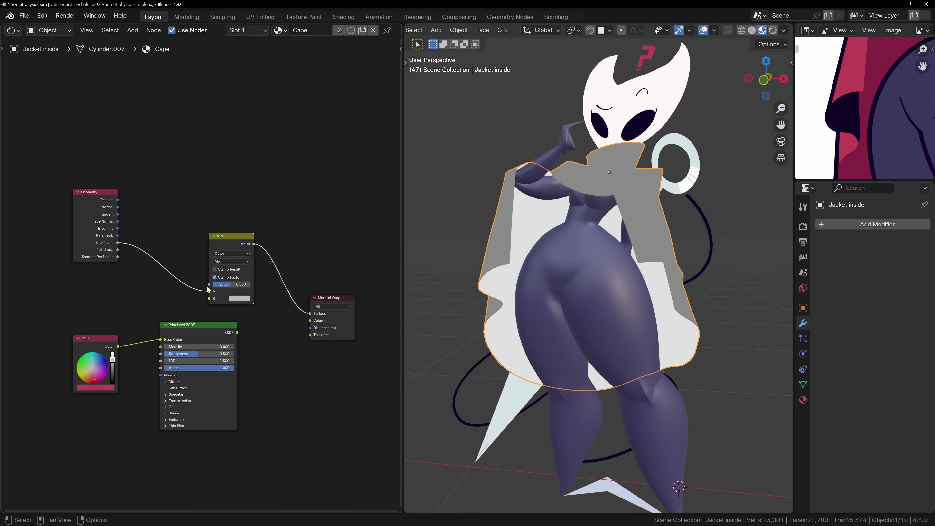
pyautogui.click(236, 259)
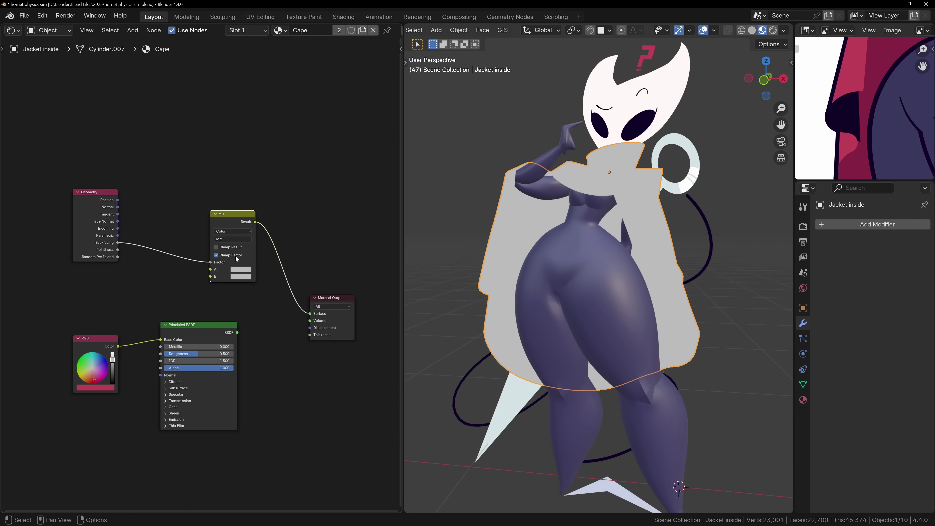
# Set the Mix node's A and B colors to the light and dark cape reds sampled from the reference image
pyautogui.click(798, 99)
pyautogui.click(876, 74)
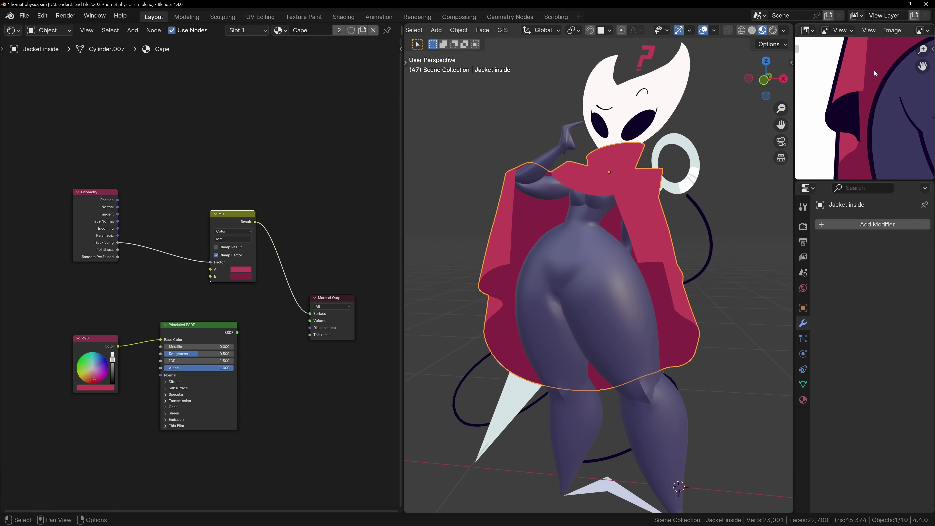
pyautogui.click(803, 400)
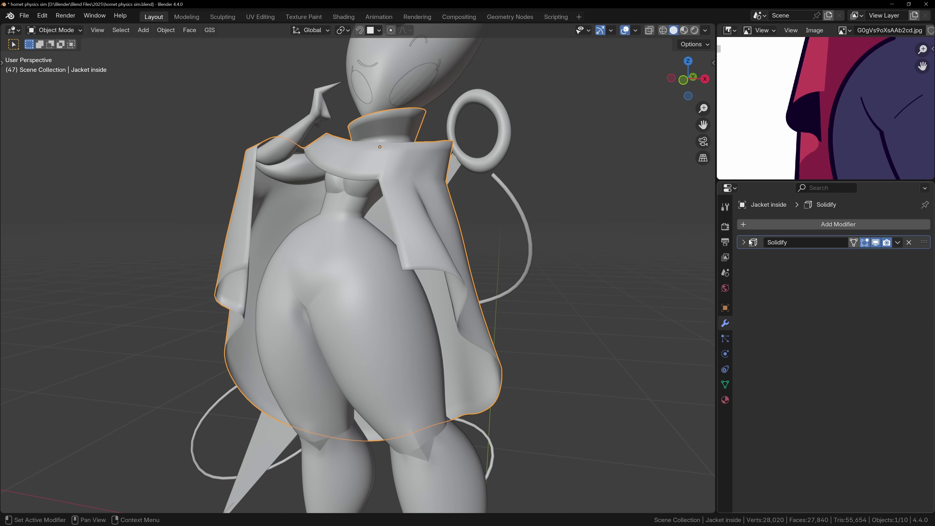
# Add a second Solidify modifier to Jacket inside with a 0.37 m thickness and open its Normals settings
pyautogui.hotkey('shift', 'a')
pyautogui.moveTo(757, 223)
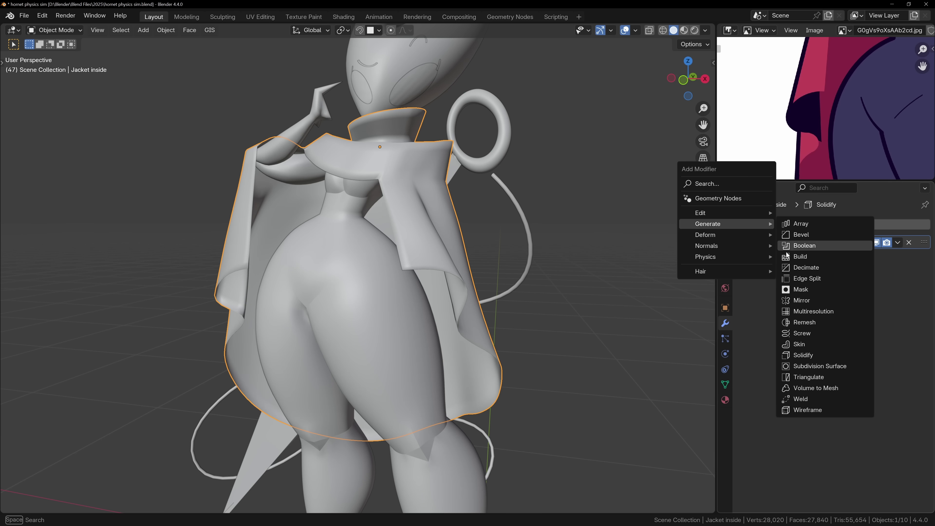
pyautogui.click(804, 354)
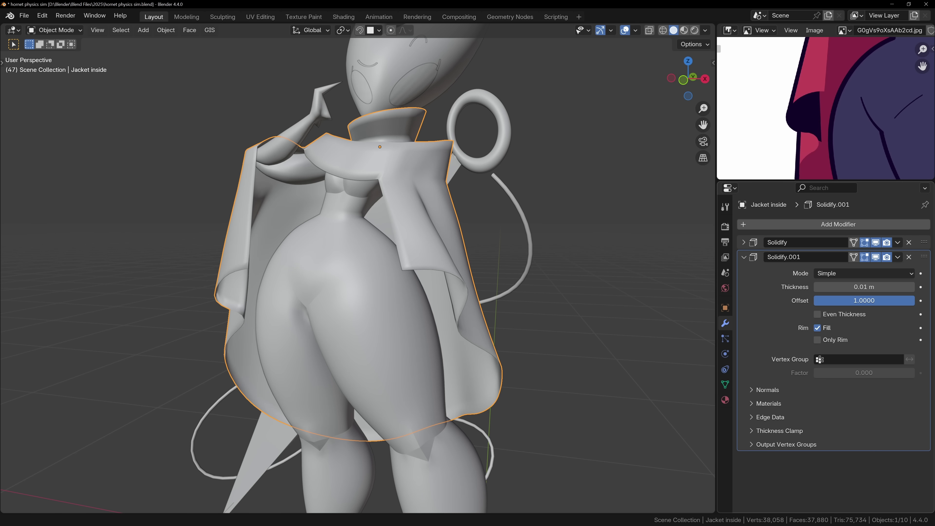
pyautogui.moveTo(866, 288); pyautogui.dragTo(863, 287)
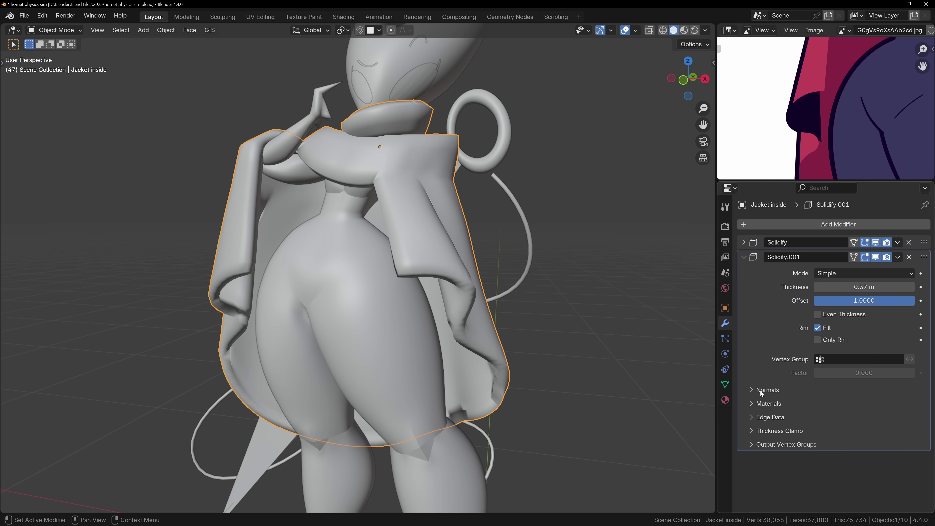
pyautogui.click(768, 390)
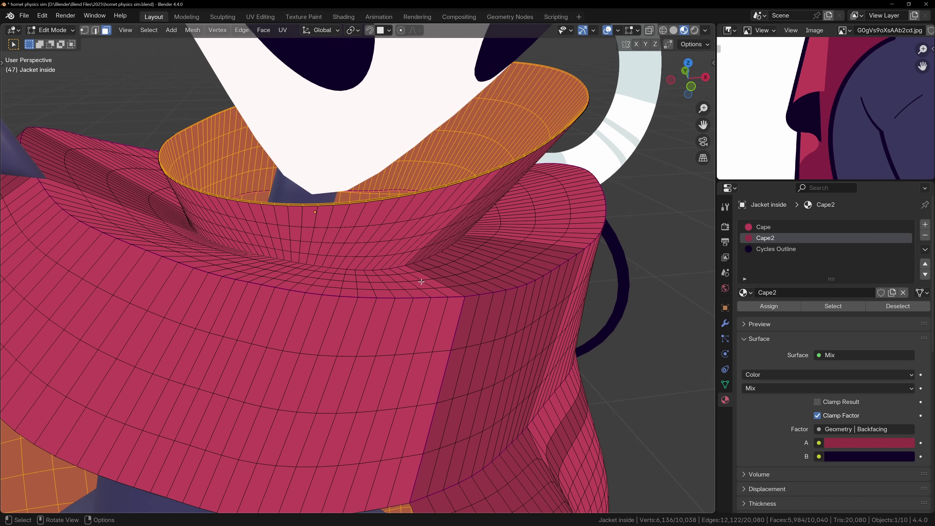
# Assign the Cape material to the selected cape and collar faces and hide those faces
pyautogui.scroll(-8, 488, 236)
pyautogui.moveTo(418, 255); pyautogui.dragTo(426, 243, button='middle')
pyautogui.click(752, 228)
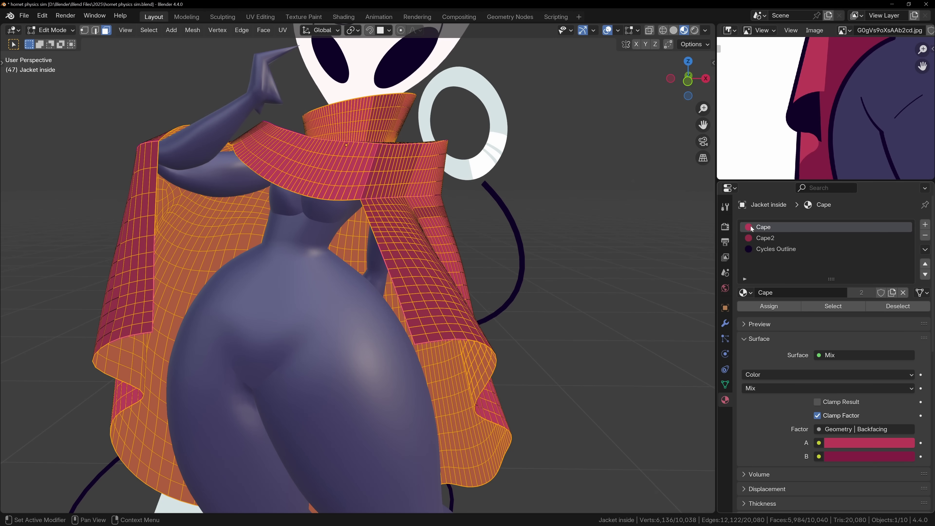
pyautogui.click(787, 306)
pyautogui.hotkey('ctrl', 'i')
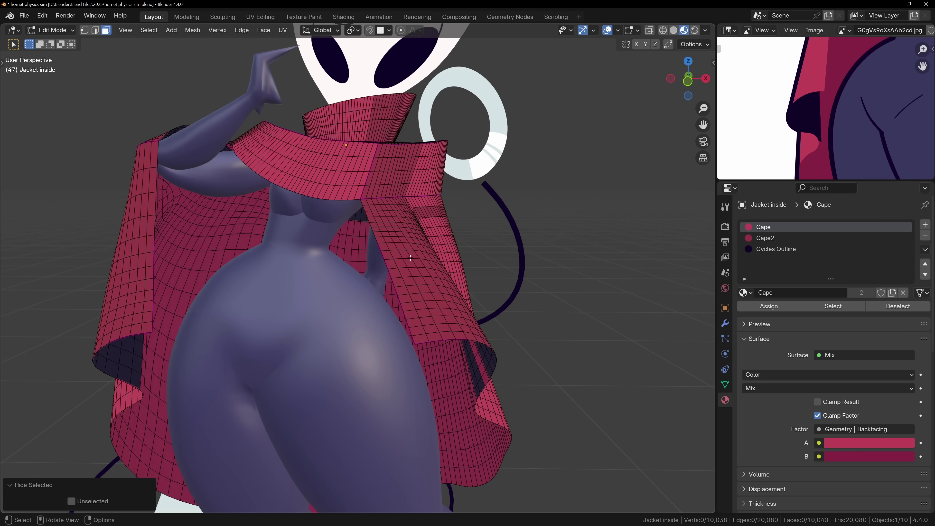
# Assign the Cape material to the remaining visible cape faces, leave Edit Mode and check the cape
pyautogui.moveTo(408, 258); pyautogui.dragTo(700, 253, button='middle')
pyautogui.click(770, 307)
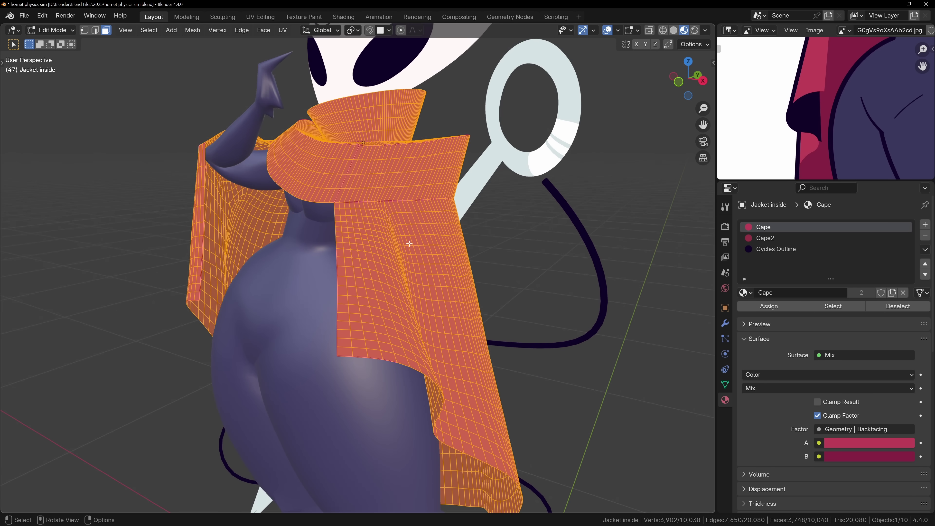
pyautogui.press('Tab')
pyautogui.moveTo(410, 243); pyautogui.dragTo(432, 229, button='middle')
pyautogui.scroll(-4, 435, 236)
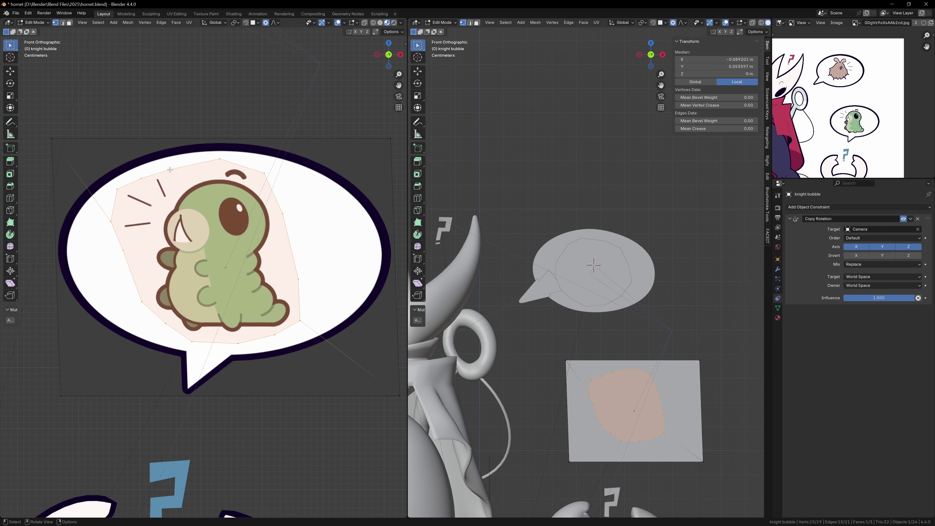
# Add a plane over the knight's speech bubble and shape it into a subdivided oval matching the bubble's outline
pyautogui.scroll(-5, 286, 221)
pyautogui.press('s')
pyautogui.click(286, 221)
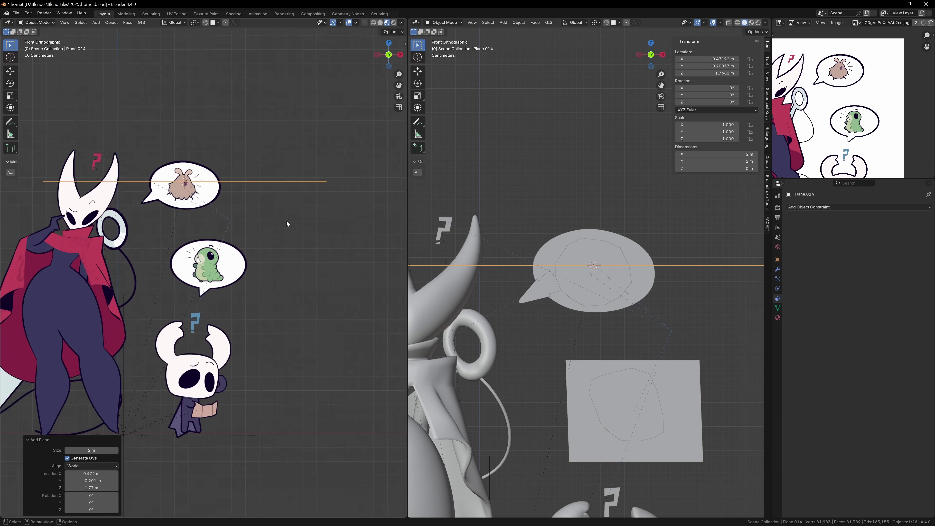
pyautogui.press('g')
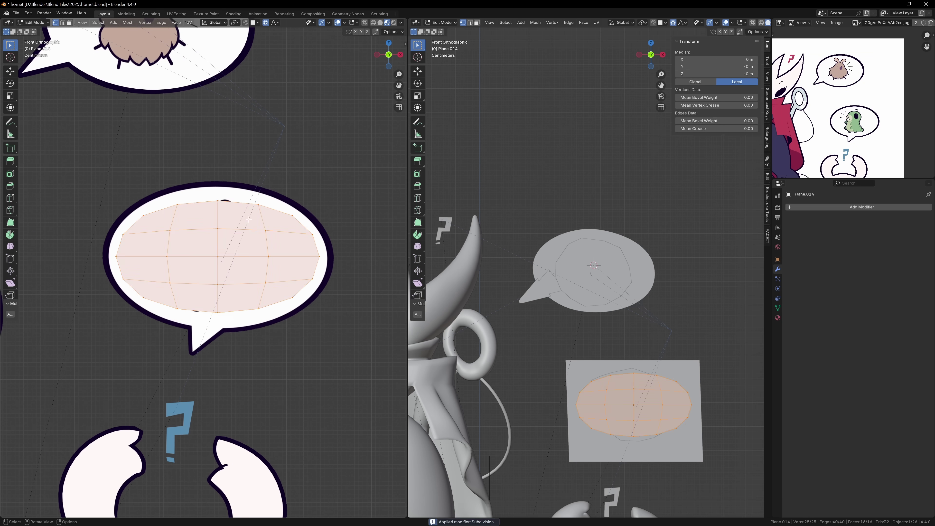
pyautogui.scroll(2, 221, 258)
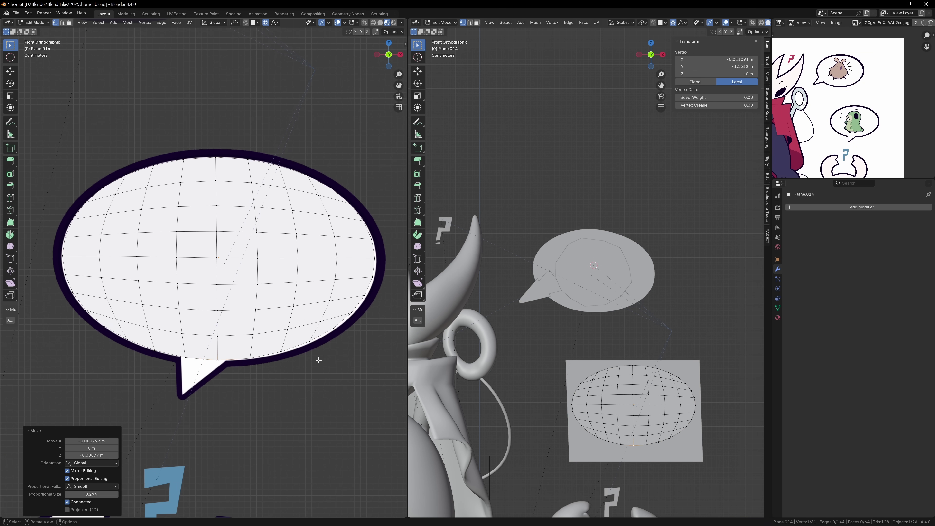
# Leave Edit Mode and give the oval the Bubble material plus Cycles Outline in a second slot
pyautogui.press('Tab')
pyautogui.click(778, 318)
pyautogui.click(790, 236)
pyautogui.click(806, 262)
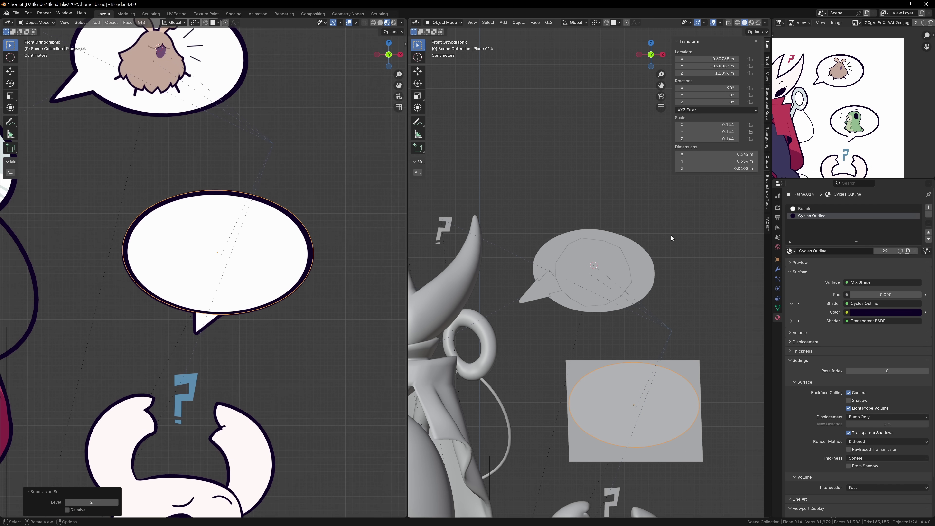
# Add another plane below the oval, collapse its lower edge into a point and duplicate the triangle to build the bubble's tail
pyautogui.hotkey('shift', 'a')
pyautogui.click(291, 313)
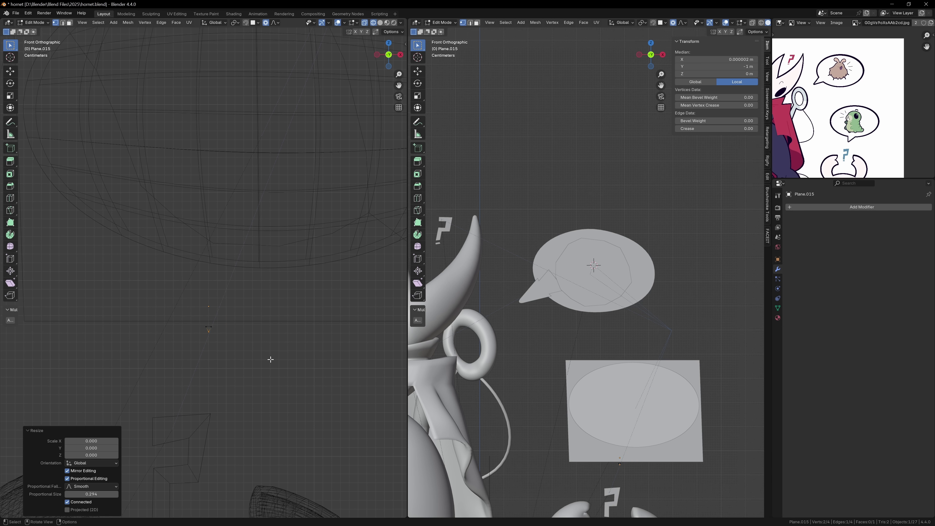
pyautogui.press('z')
pyautogui.click(229, 277)
pyautogui.hotkey('shift', 'd')
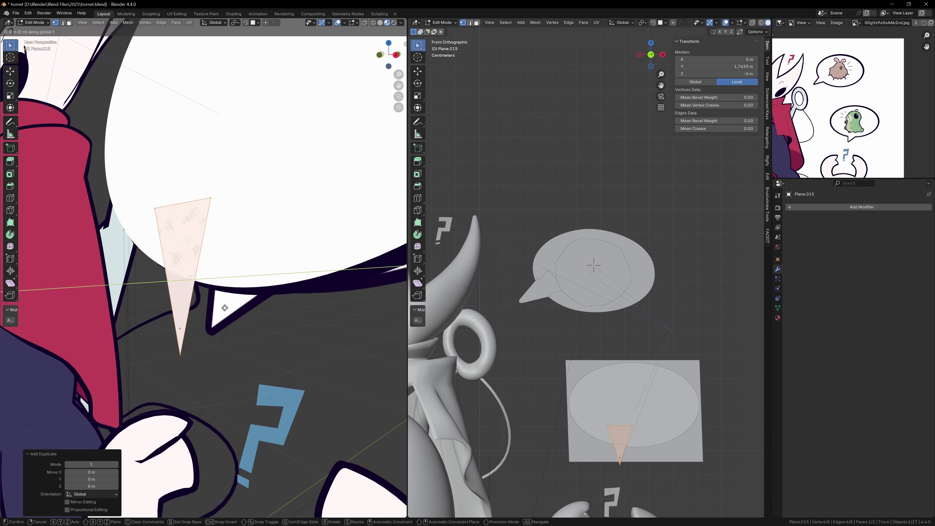
pyautogui.press('s')
pyautogui.click(350, 316)
# Give the tail the Bubble and Cycles Outline materials and adjust its position under the oval
pyautogui.click(778, 317)
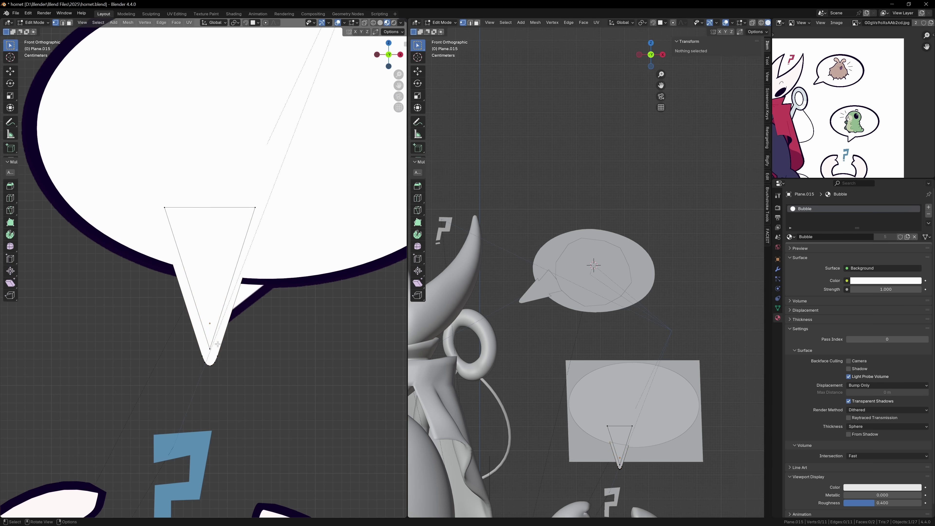
pyautogui.click(928, 207)
pyautogui.click(791, 251)
pyautogui.scroll(-4, 210, 258)
pyautogui.press('g')
pyautogui.click(256, 324)
pyautogui.scroll(-2, 259, 299)
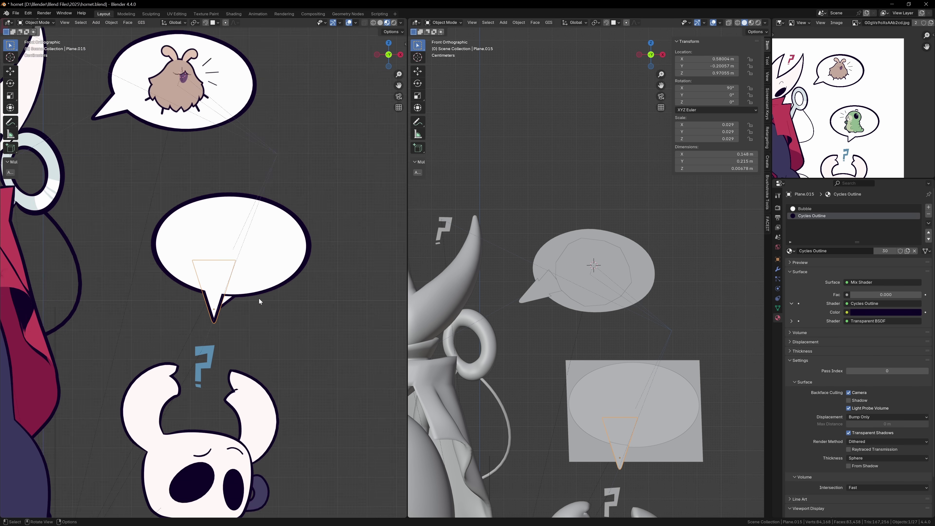
# Add a Damped Track constraint to the bubble tail with Cylinder.005 as target and -Z as track axis
pyautogui.press('Tab')
pyautogui.click(778, 269)
pyautogui.click(804, 204)
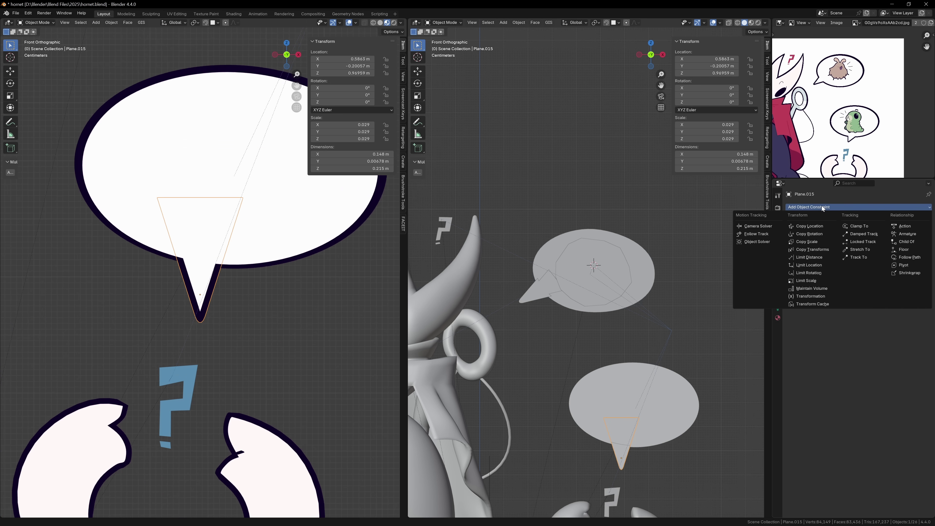
pyautogui.click(872, 231)
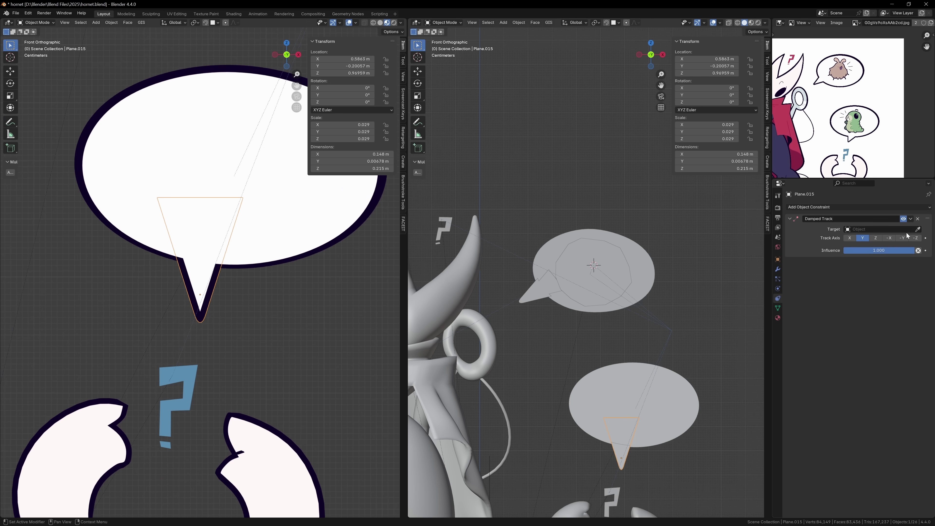
pyautogui.click(294, 458)
pyautogui.scroll(-3, 224, 328)
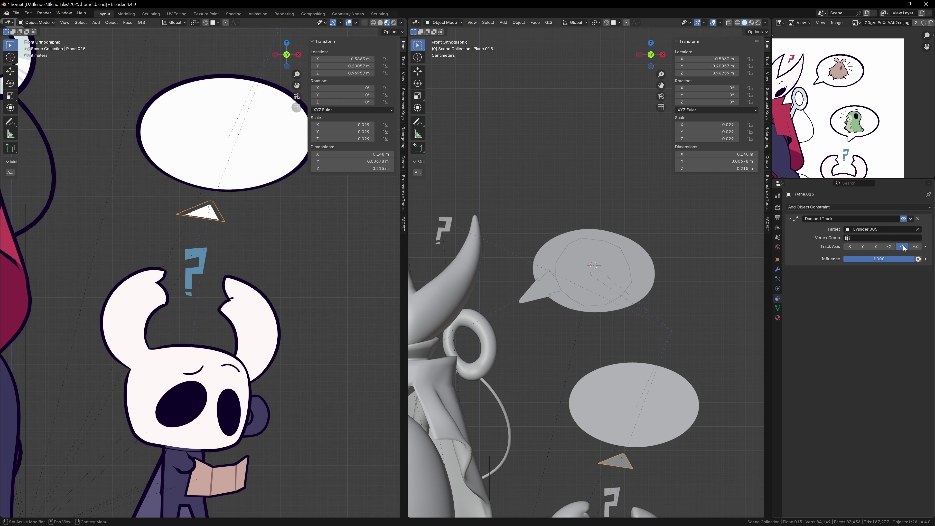
pyautogui.scroll(-2, 244, 219)
# Test the tail's tracking by moving it temporarily, and examine its orientation from the side
pyautogui.press('g')
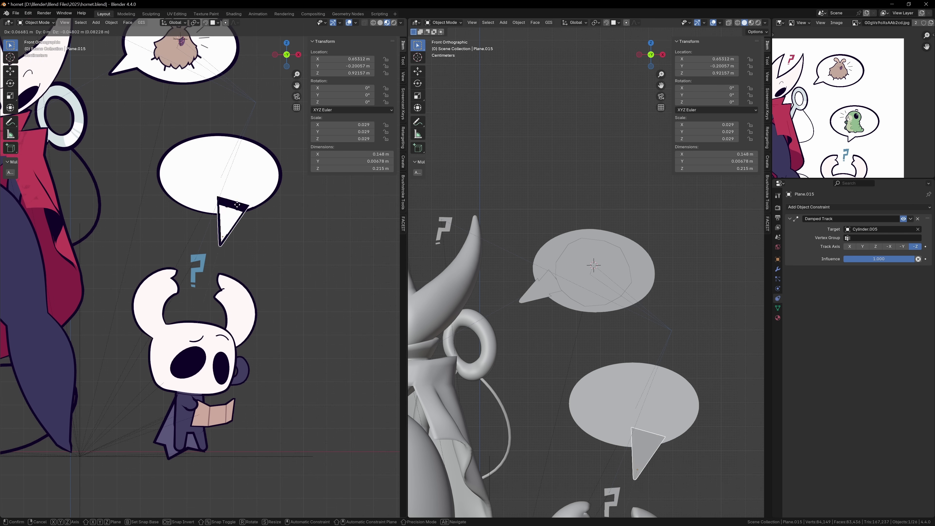
pyautogui.rightClick(294, 249)
pyautogui.moveTo(221, 239); pyautogui.dragTo(280, 243, button='middle')
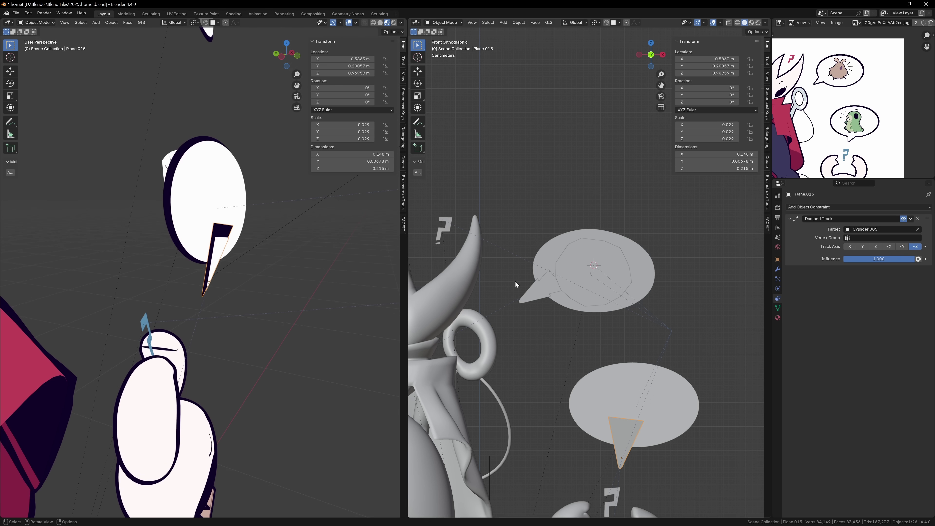
# Add a Limit Rotation constraint to the tail, limiting X and Z to 0° in Local Space, and check the front view
pyautogui.click(838, 208)
pyautogui.click(810, 274)
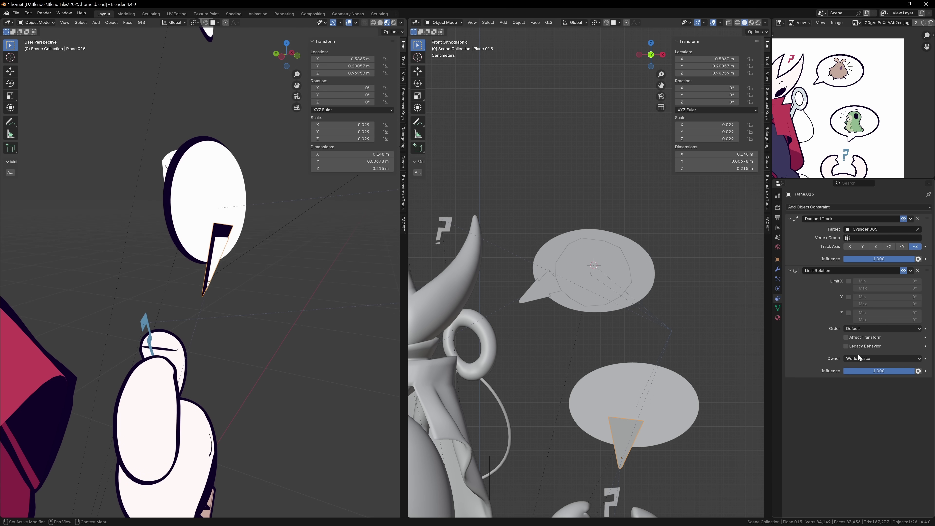
pyautogui.press('KP_1')
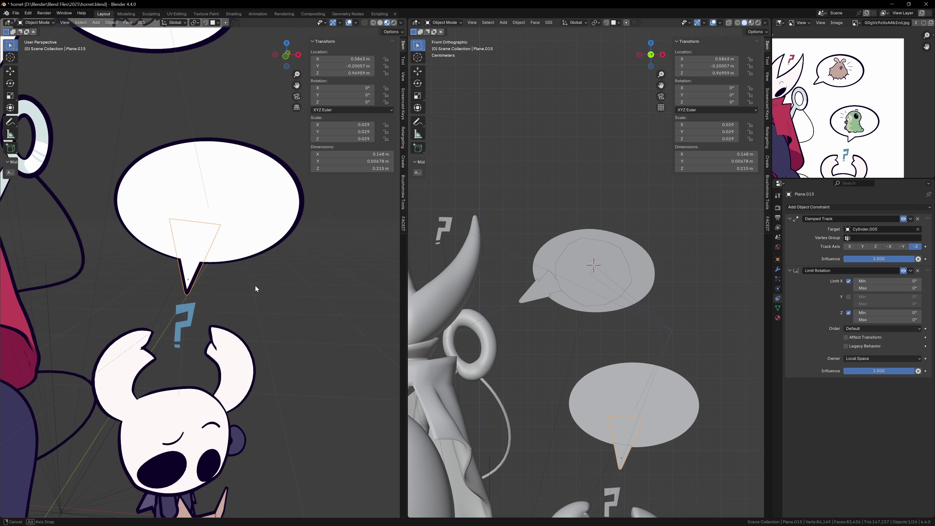
pyautogui.scroll(-3, 274, 289)
pyautogui.scroll(3, 200, 265)
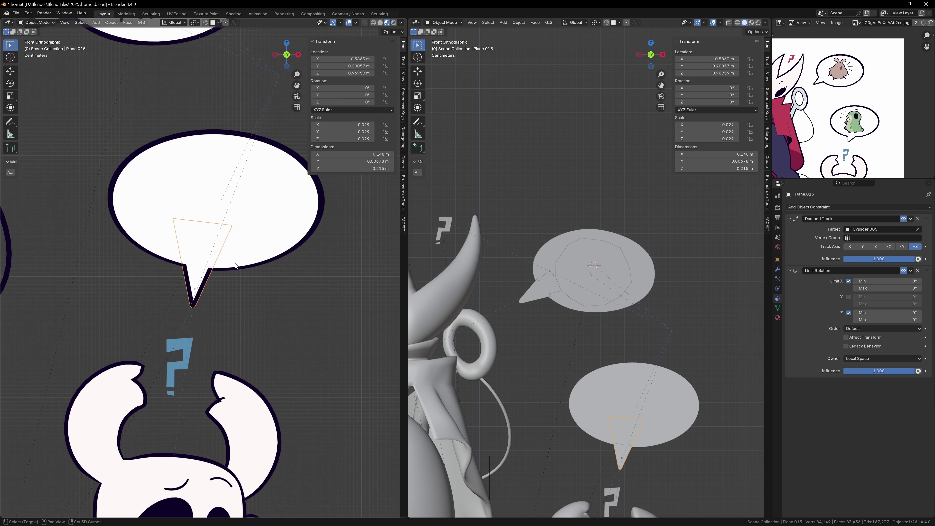
# Test the tail's tracking by temporarily moving the blank oval bubble beside the small character
pyautogui.click(233, 264)
pyautogui.scroll(-2, 232, 264)
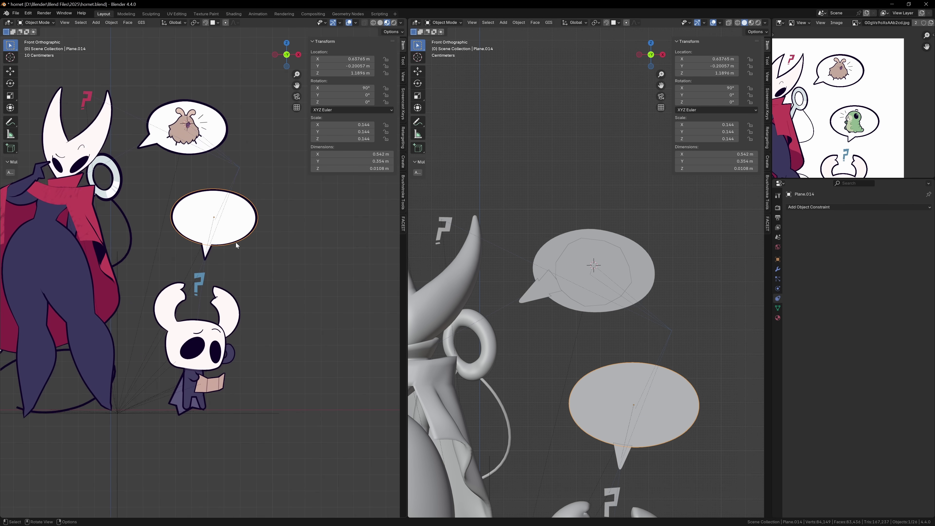
pyautogui.press('g')
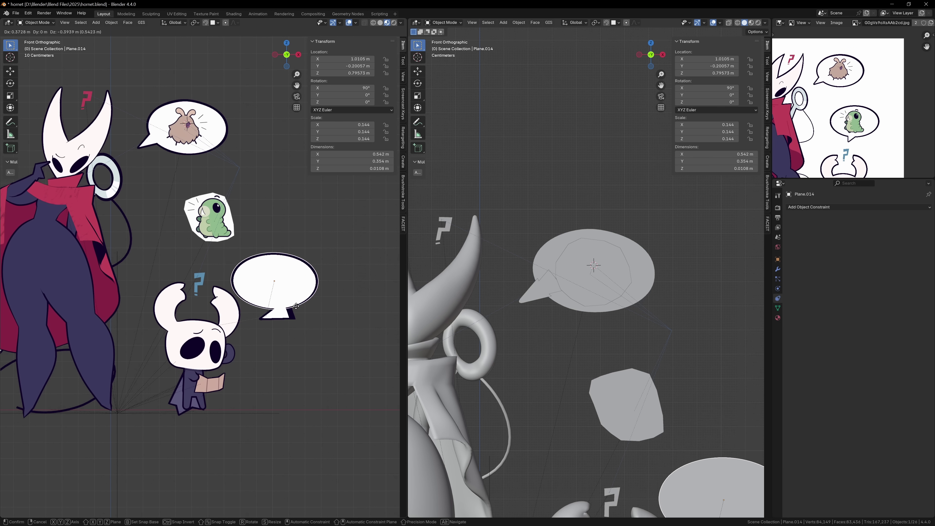
pyautogui.click(217, 259)
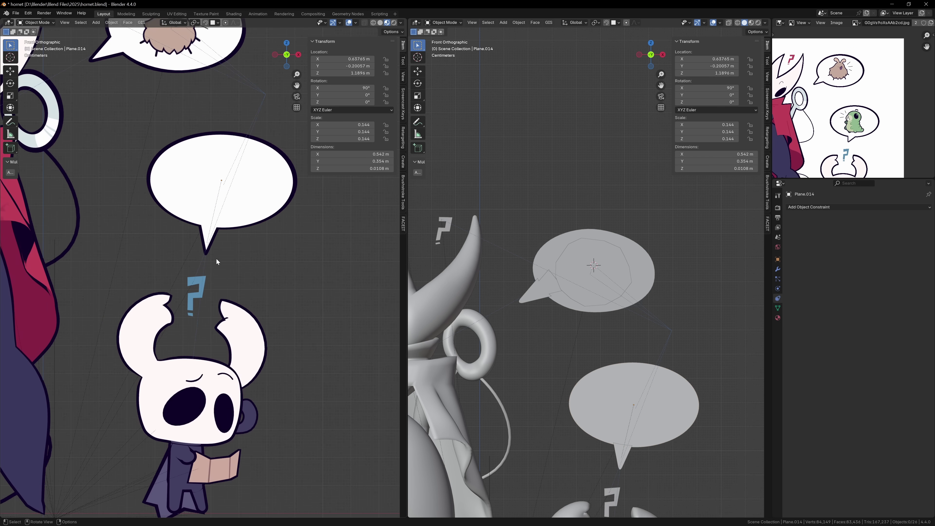
# Limit transforms to origins only and move the bubble tail's origin up to near the oval's centre
pyautogui.scroll(2, 217, 283)
pyautogui.click(216, 283)
pyautogui.scroll(3, 212, 315)
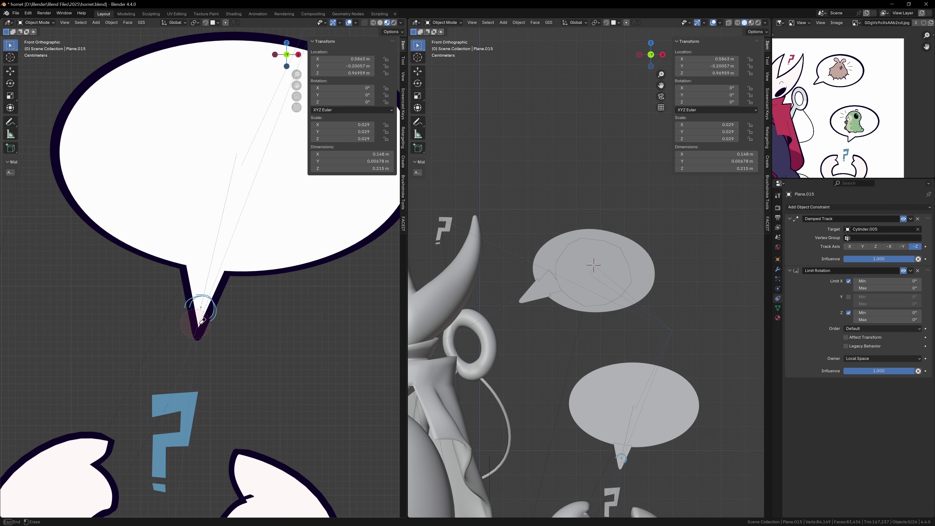
pyautogui.moveTo(220, 300)
pyautogui.keyDown('shift'); pyautogui.mouseDown(button='middle')
pyautogui.moveTo(188, 344)
pyautogui.moveTo(226, 348)
pyautogui.mouseUp(button='middle'); pyautogui.keyUp('shift')
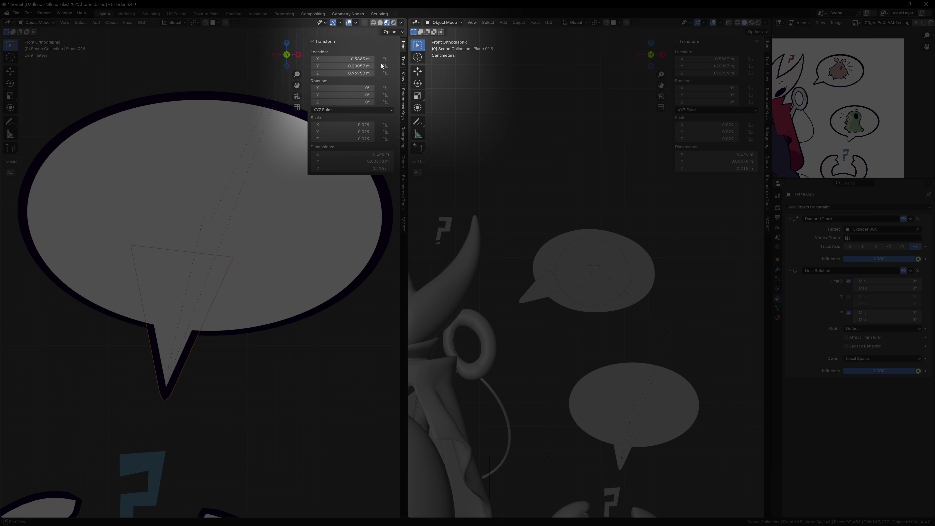
pyautogui.click(392, 31)
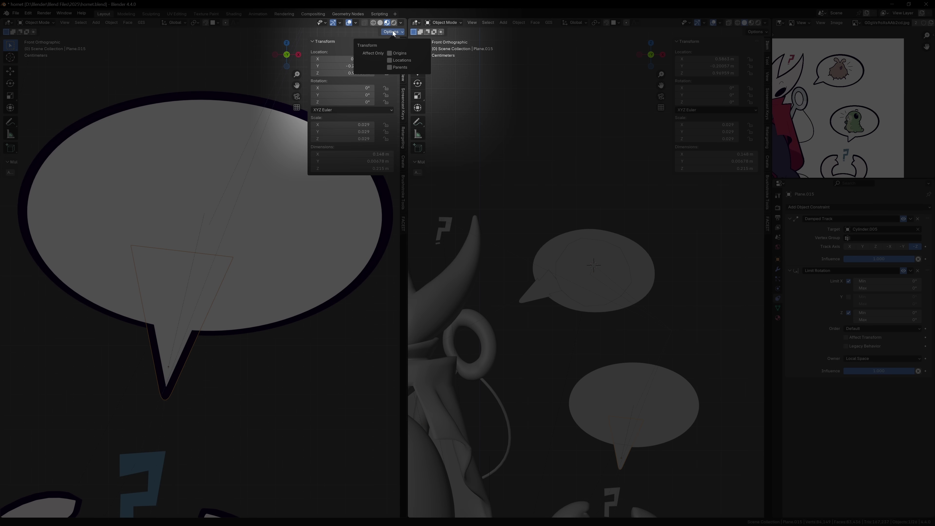
pyautogui.click(390, 53)
pyautogui.press('g')
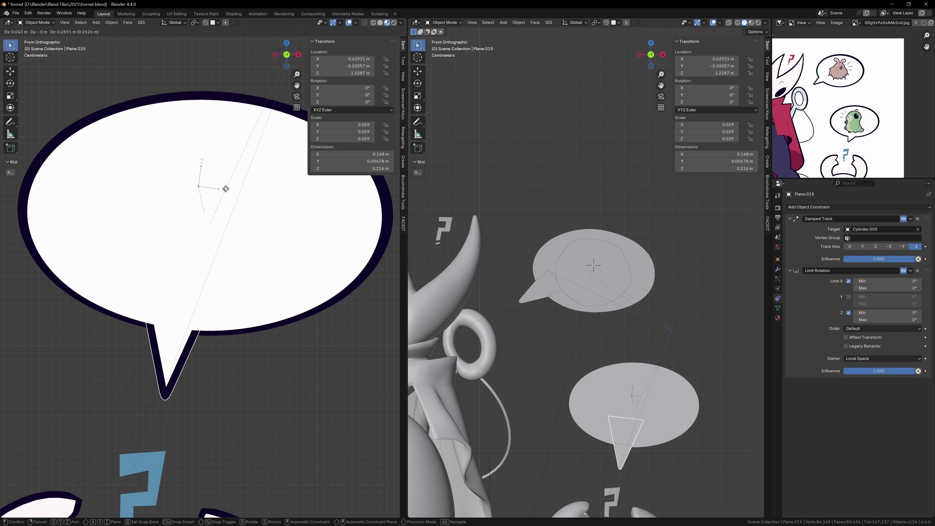
pyautogui.rightClick(228, 195)
pyautogui.scroll(-4, 228, 195)
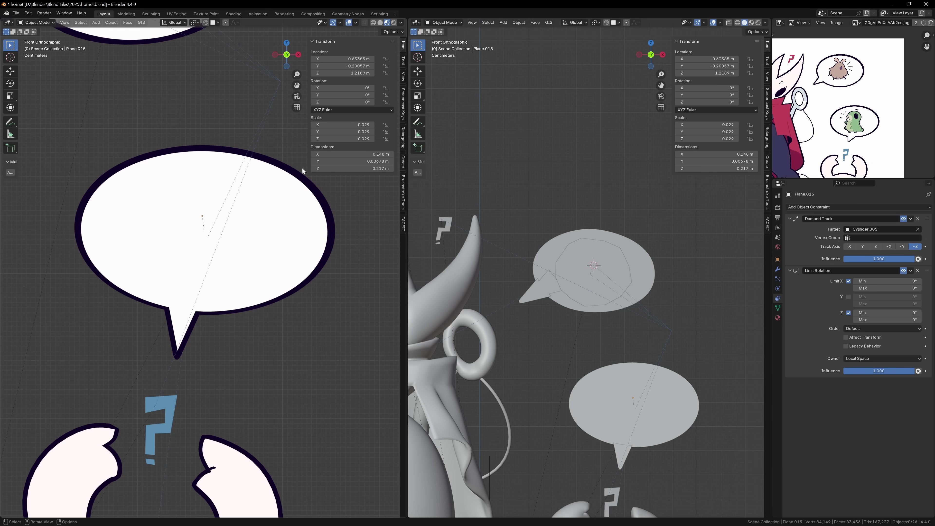
pyautogui.keyDown('shift'); pyautogui.moveTo(404, 74); pyautogui.dragTo(385, 60, button='middle'); pyautogui.keyUp('shift')
# Temporarily move the oval bubble again to test how the tail follows with its raised origin
pyautogui.scroll(-2, 221, 258)
pyautogui.keyDown('shift'); pyautogui.moveTo(231, 246); pyautogui.dragTo(235, 237, button='middle'); pyautogui.keyUp('shift')
pyautogui.click(235, 237)
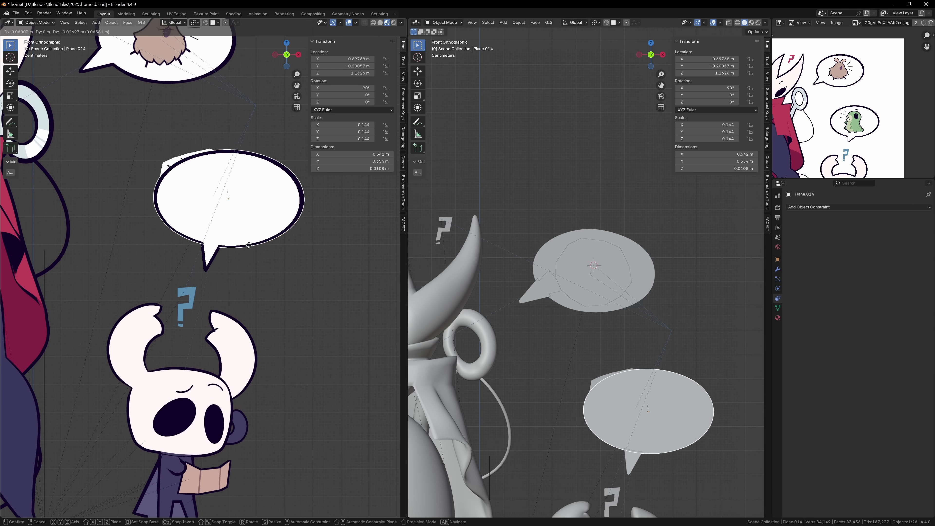
pyautogui.press('g')
pyautogui.click(109, 263)
pyautogui.scroll(-3, 111, 258)
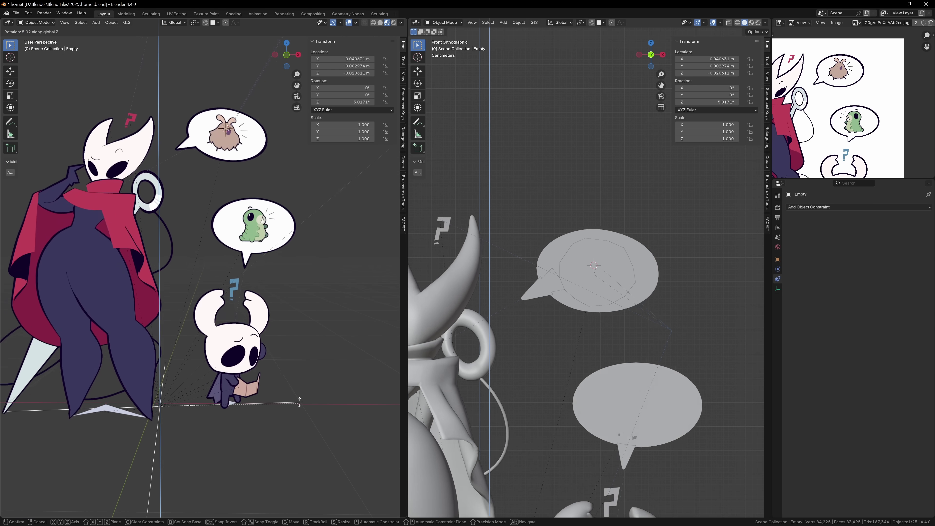
# Temporarily rotate the Empty at the characters' feet around Z to check how both speech bubbles turn
pyautogui.moveTo(148, 258); pyautogui.dragTo(166, 235, button='middle')
pyautogui.click(160, 406)
pyautogui.press('r')
pyautogui.press('z')
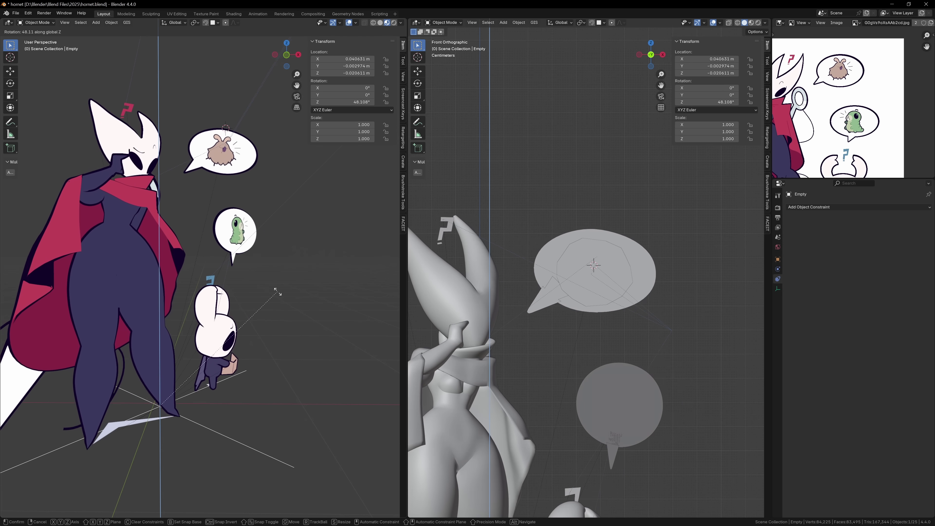
pyautogui.click(187, 235)
# Add a Copy Rotation constraint to the lower oval bubble with Camera as target
pyautogui.click(260, 282)
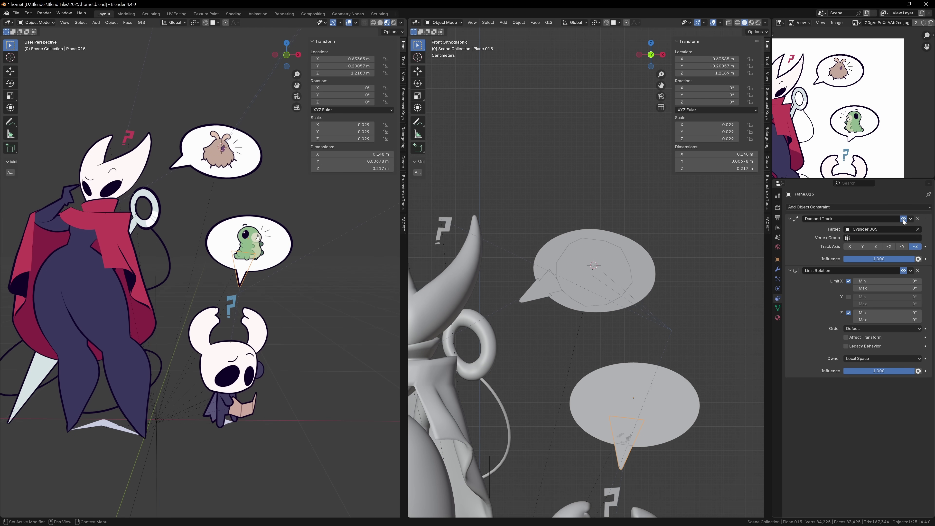
pyautogui.click(634, 405)
pyautogui.click(811, 207)
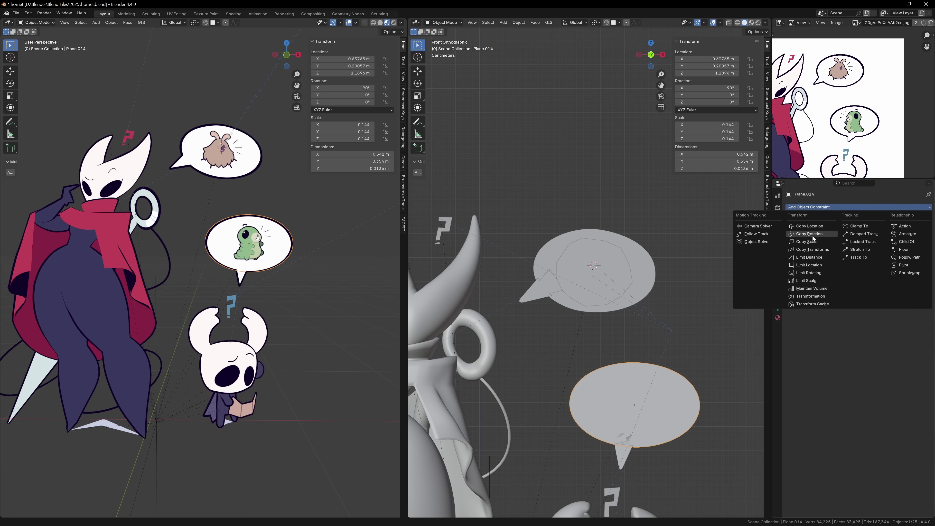
pyautogui.click(811, 234)
pyautogui.click(882, 230)
pyautogui.click(847, 282)
# Check the lower bubble's camera-facing rotation in camera view by rotating the Empty around Z
pyautogui.press('KP_0')
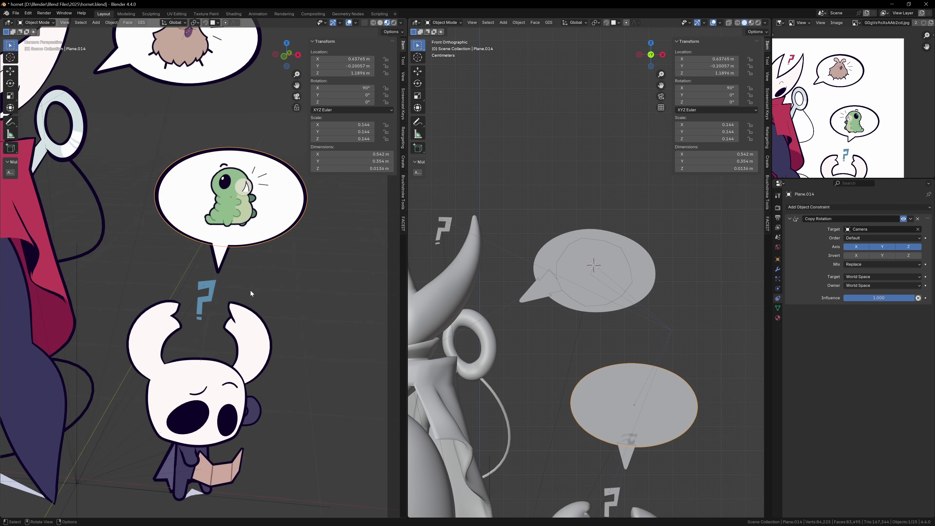
pyautogui.click(291, 364)
pyautogui.press('r')
pyautogui.press('z')
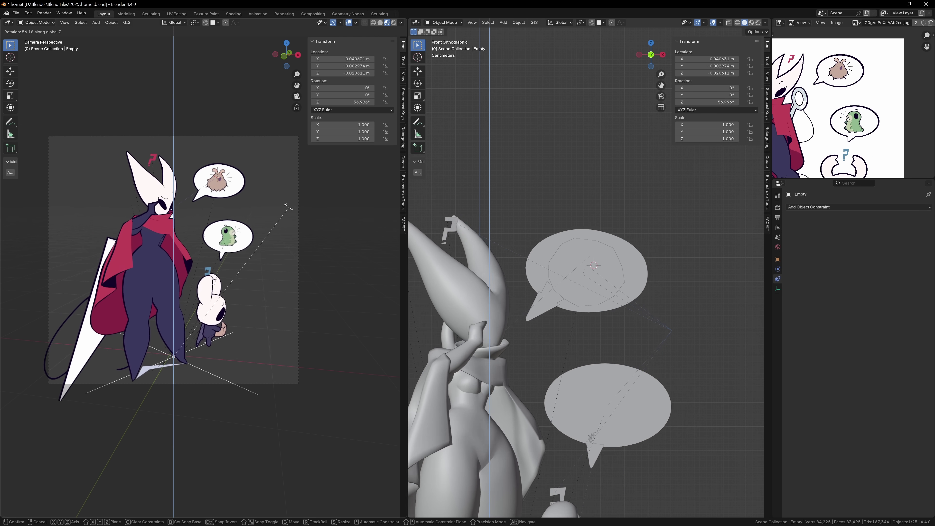